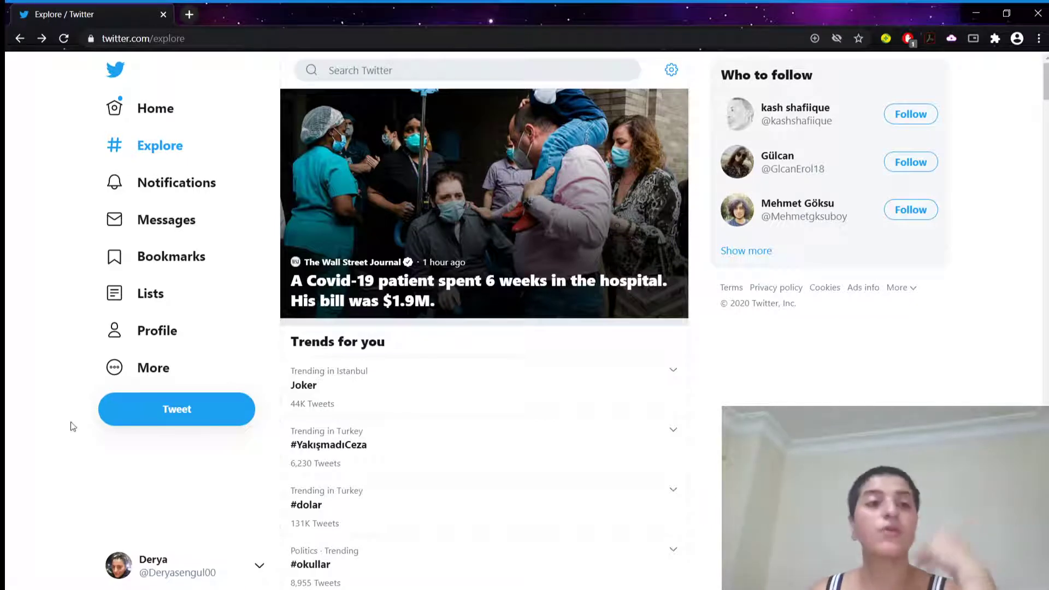
- From the Home timeline, search Twitter for the user's own account handle
click(158, 98)
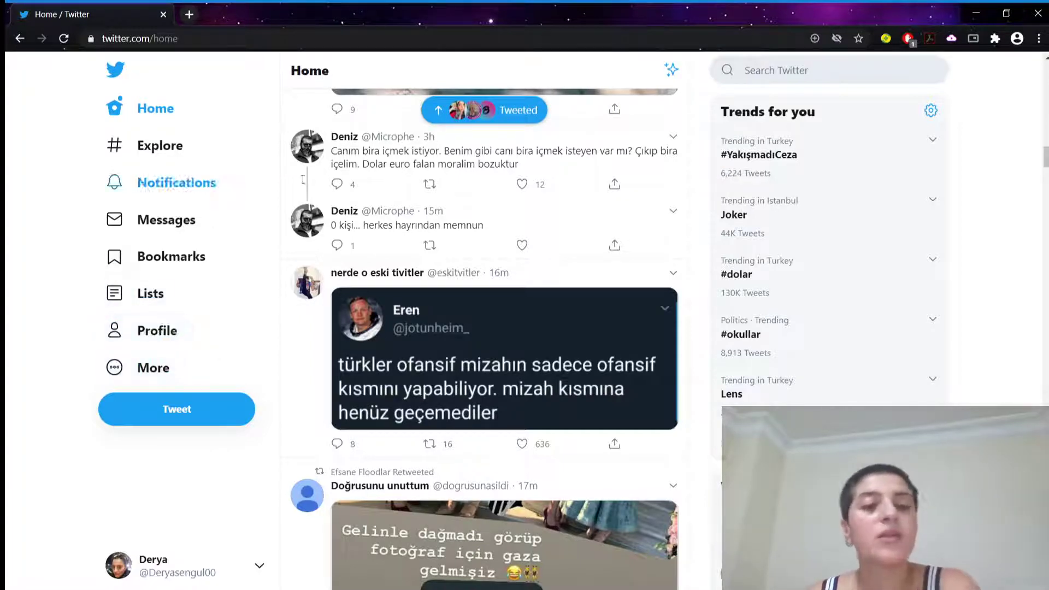
click(772, 79)
text(der)
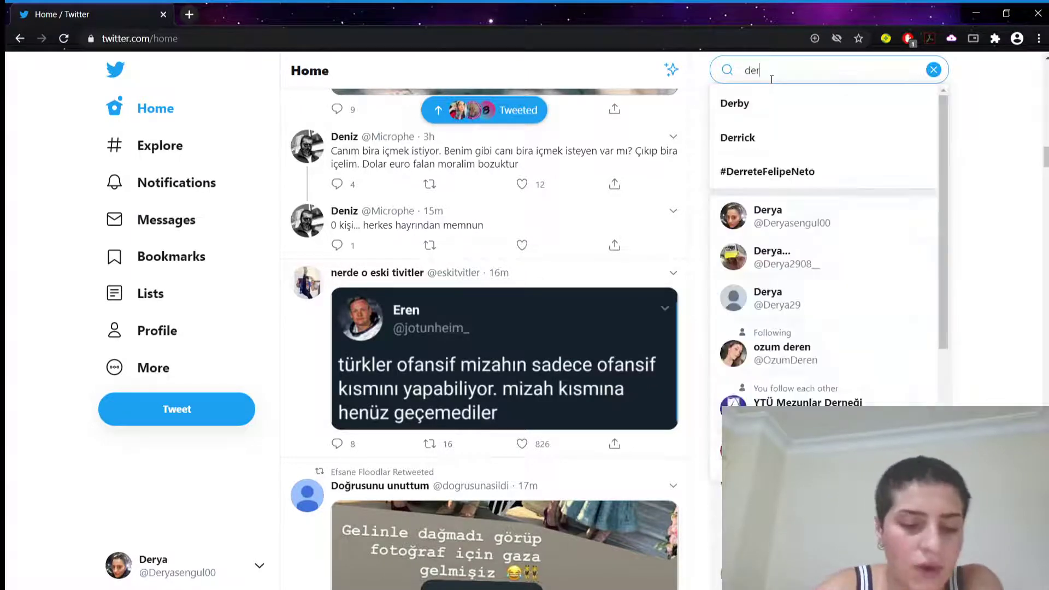
text(yasenngul00)
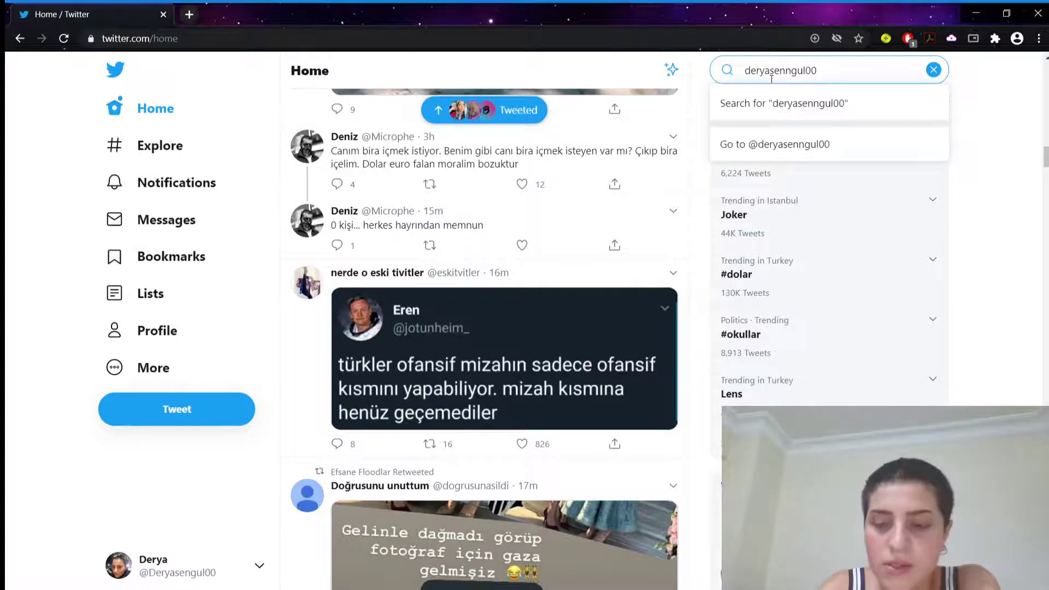
key(Return)
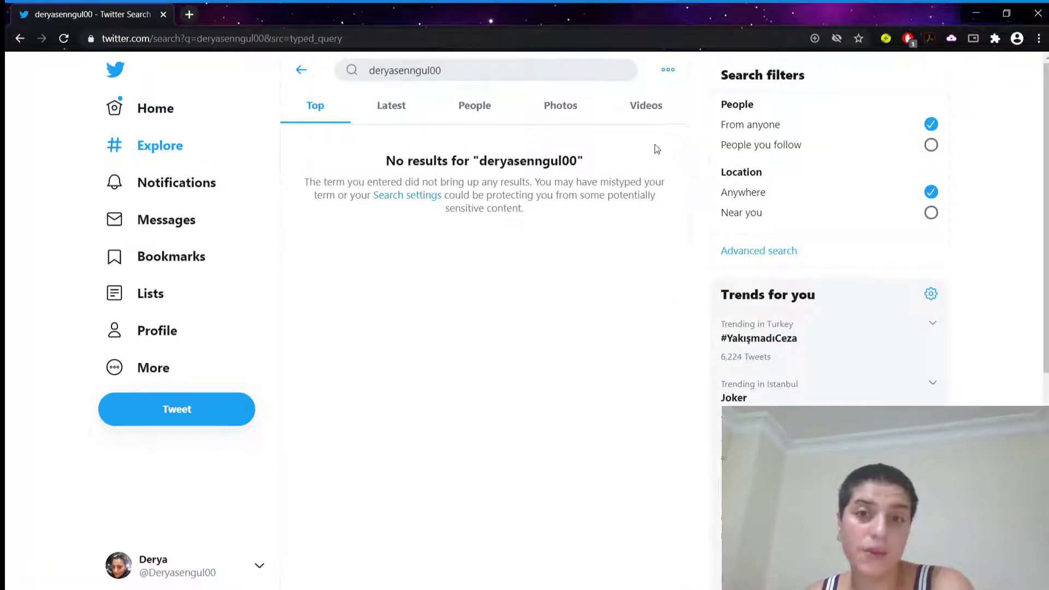
- Remove the extra letter from the misspelled handle and search for the corrected handle
click(423, 70)
key(BackSpace)
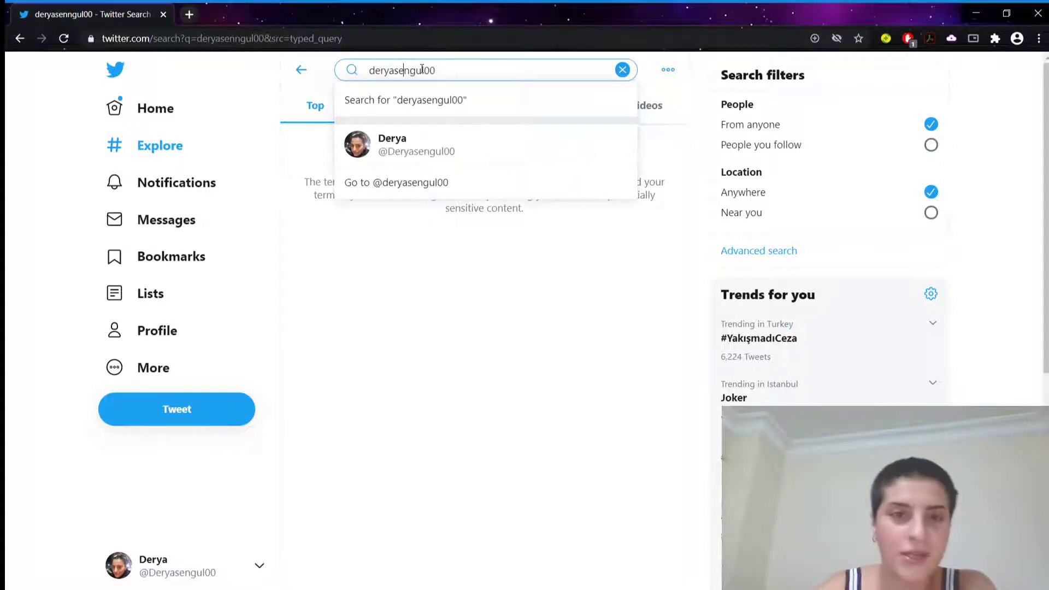
click(485, 99)
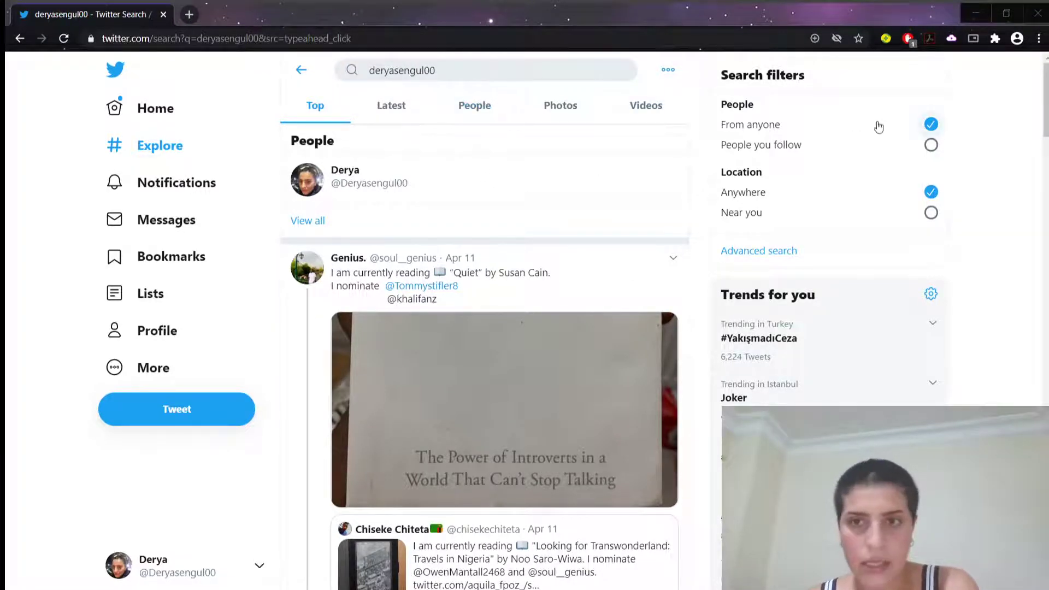
- Open the Advanced search form from the '...' menu beside the search box
click(667, 71)
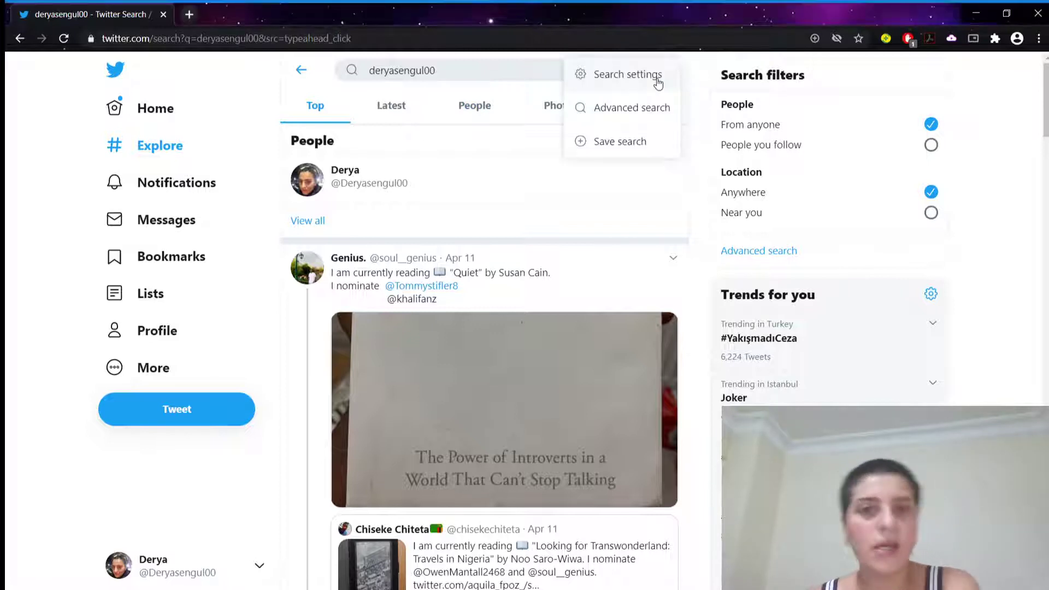
click(632, 108)
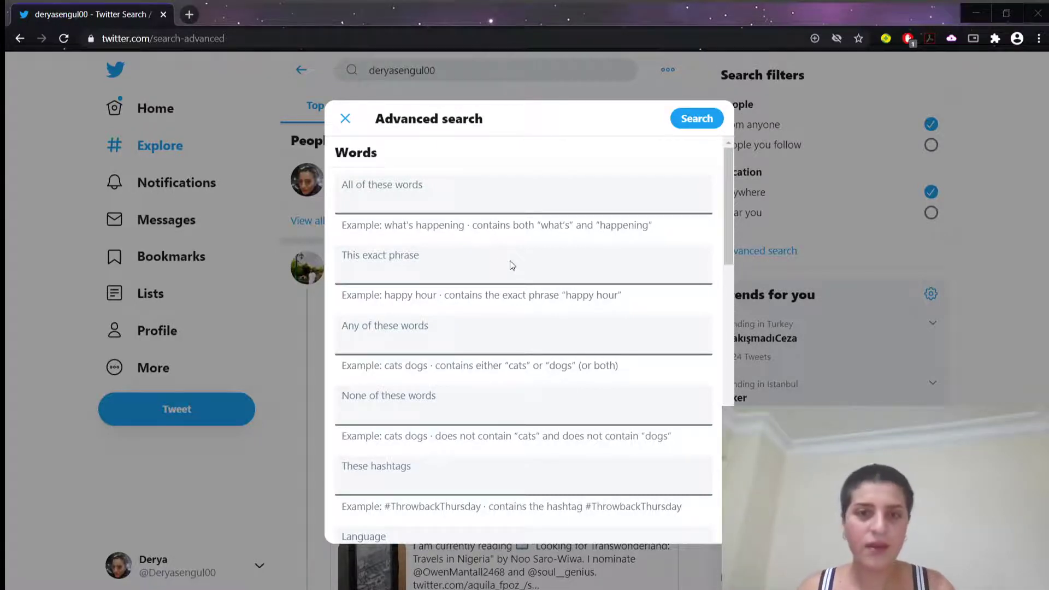
- Enter 'AY SIÇAM' under All of these words
click(477, 196)
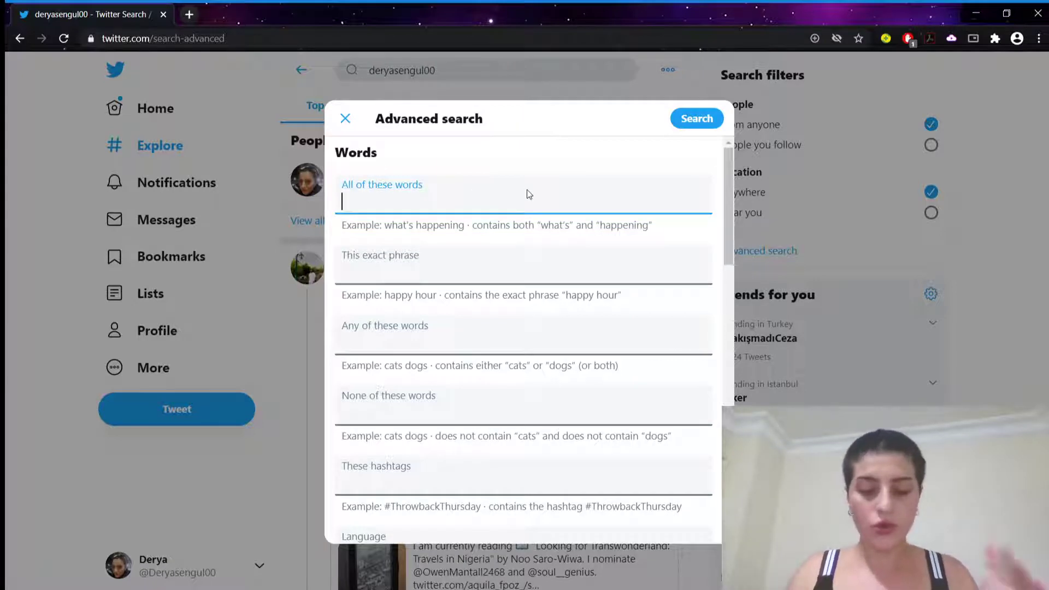
text(AY)
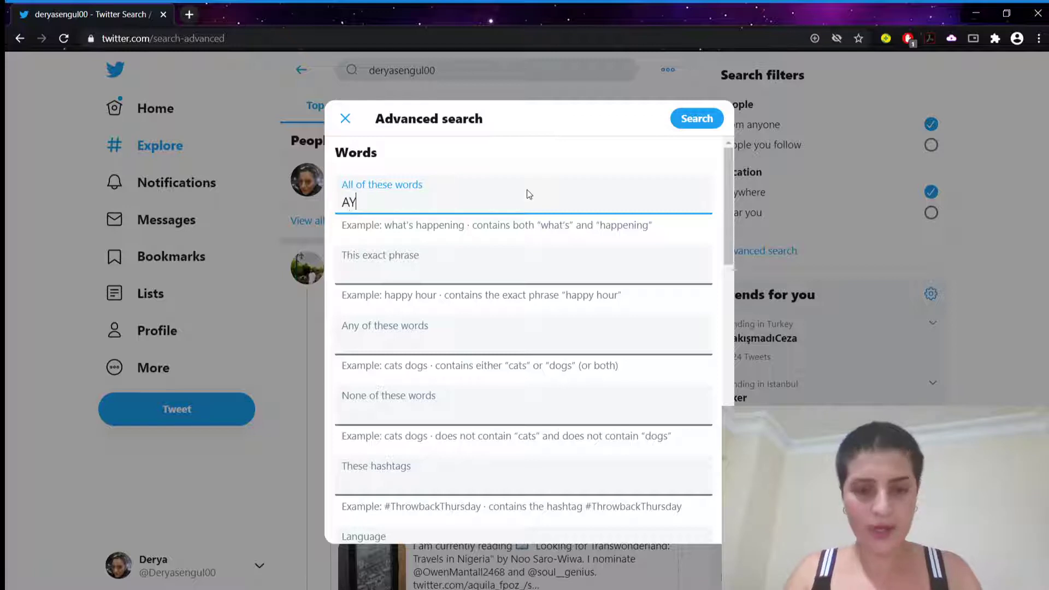
text( SIÇAM)
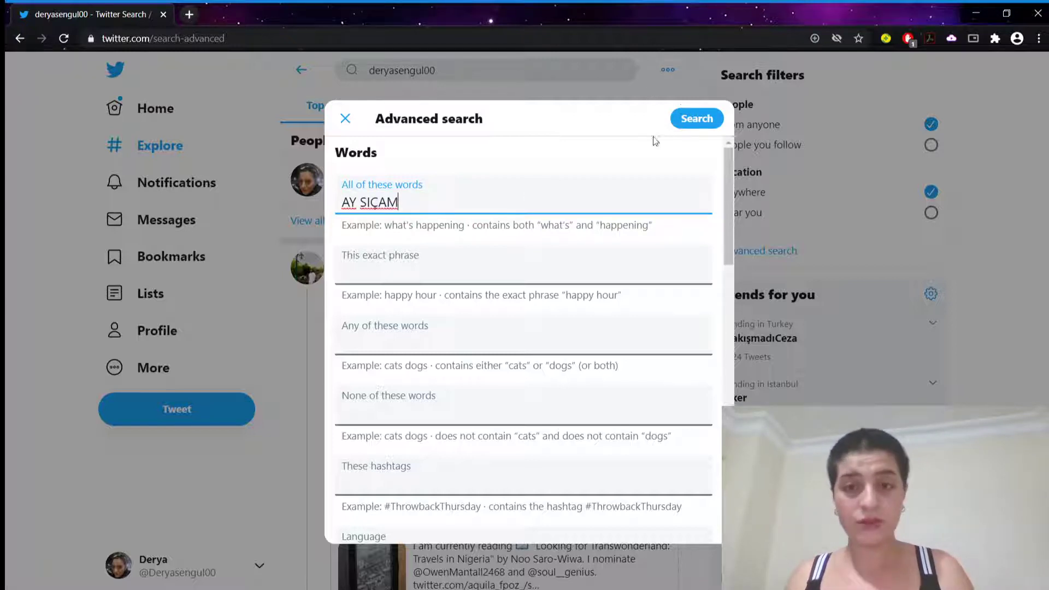
scroll(550, 298, down, 6)
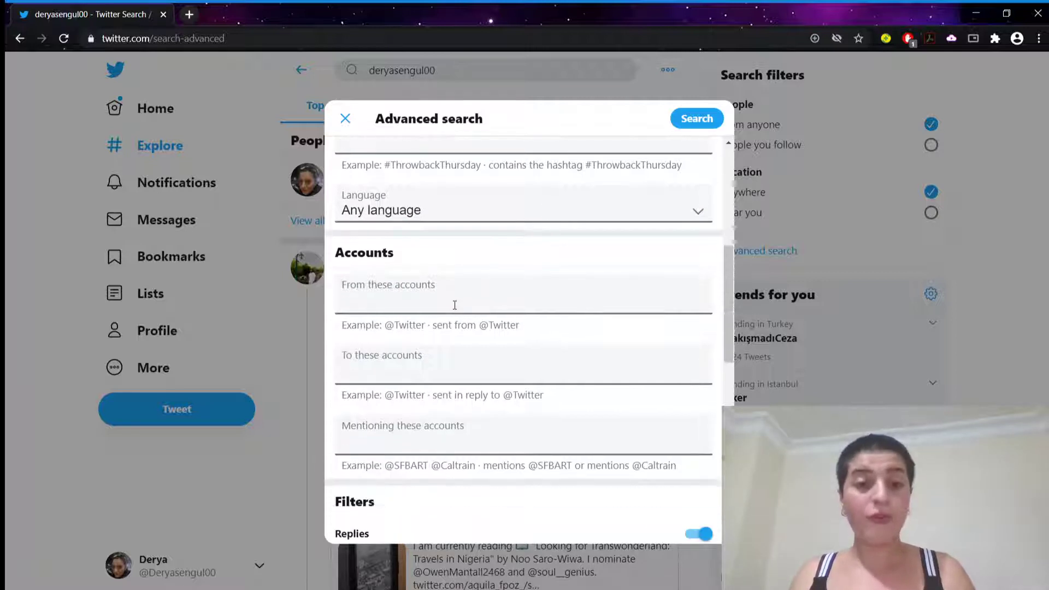
- Enter the user's own account handle under From these accounts
click(454, 304)
text(de)
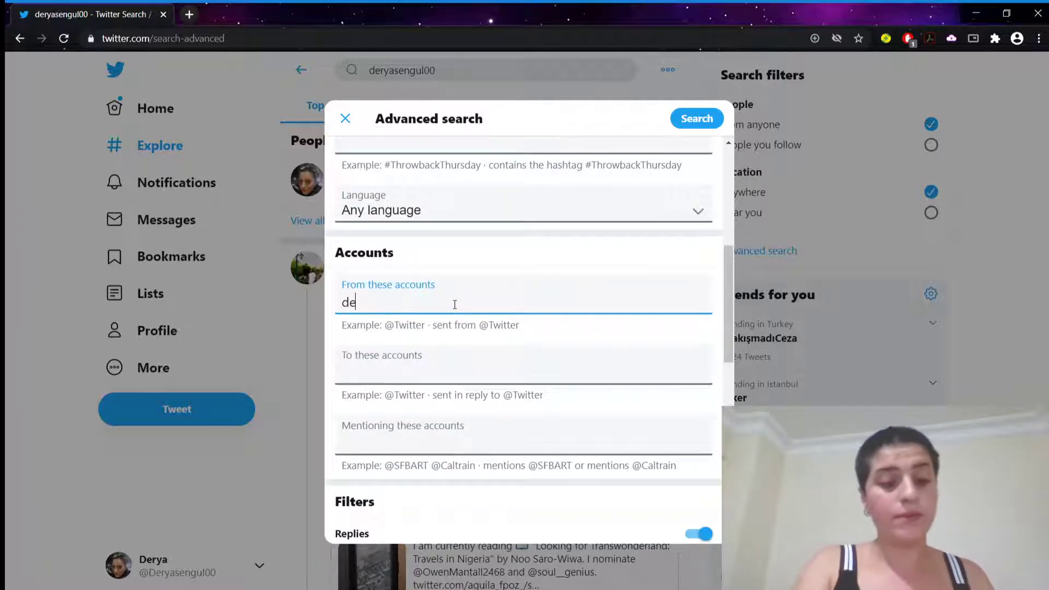
text(ryasengul00)
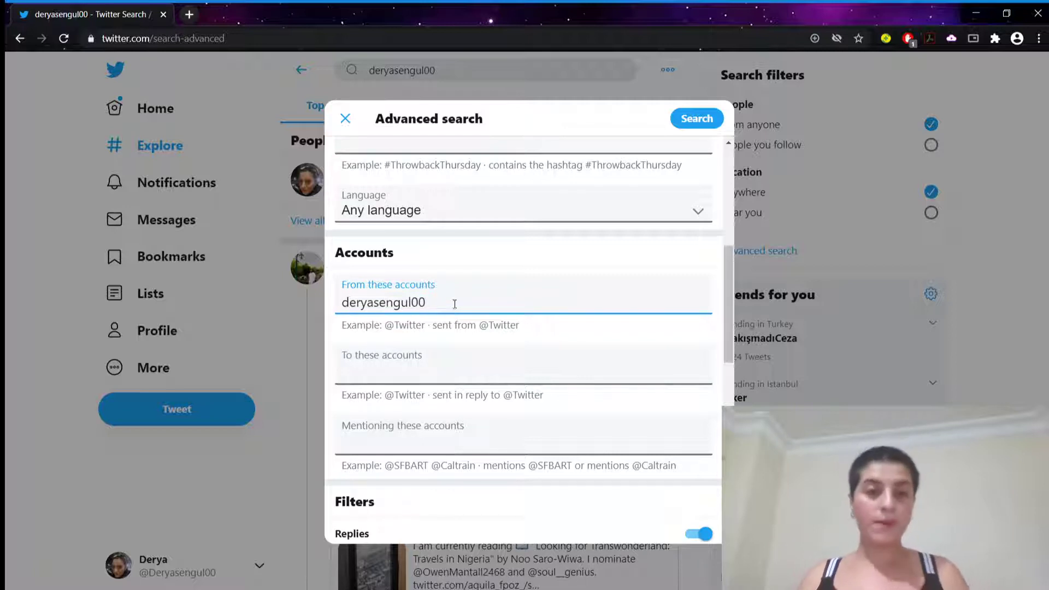
scroll(455, 305, up, 6)
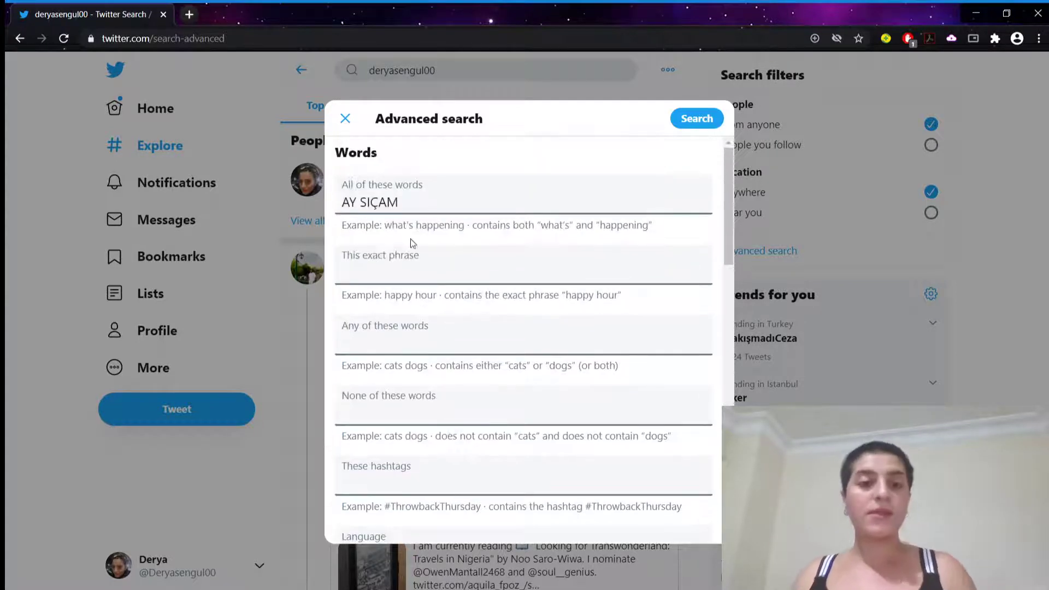
scroll(427, 251, down, 4)
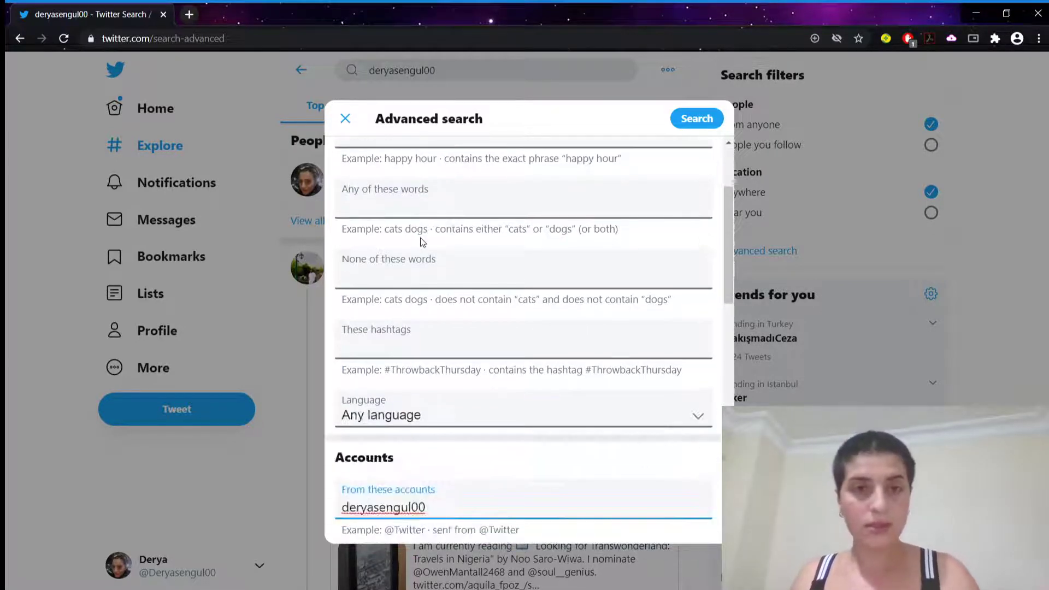
scroll(450, 223, down, 1)
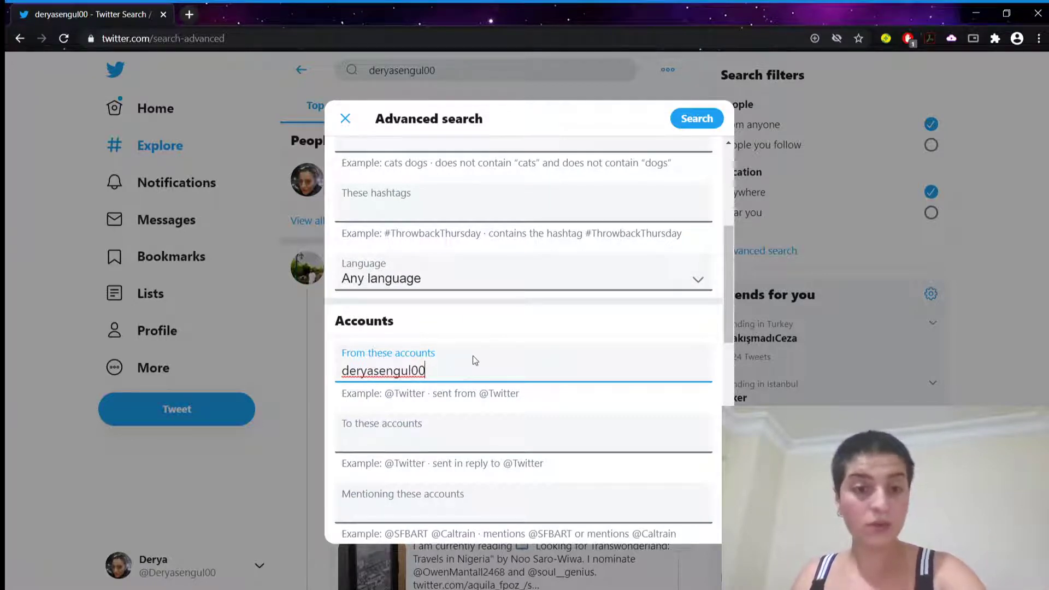
scroll(475, 361, down, 1)
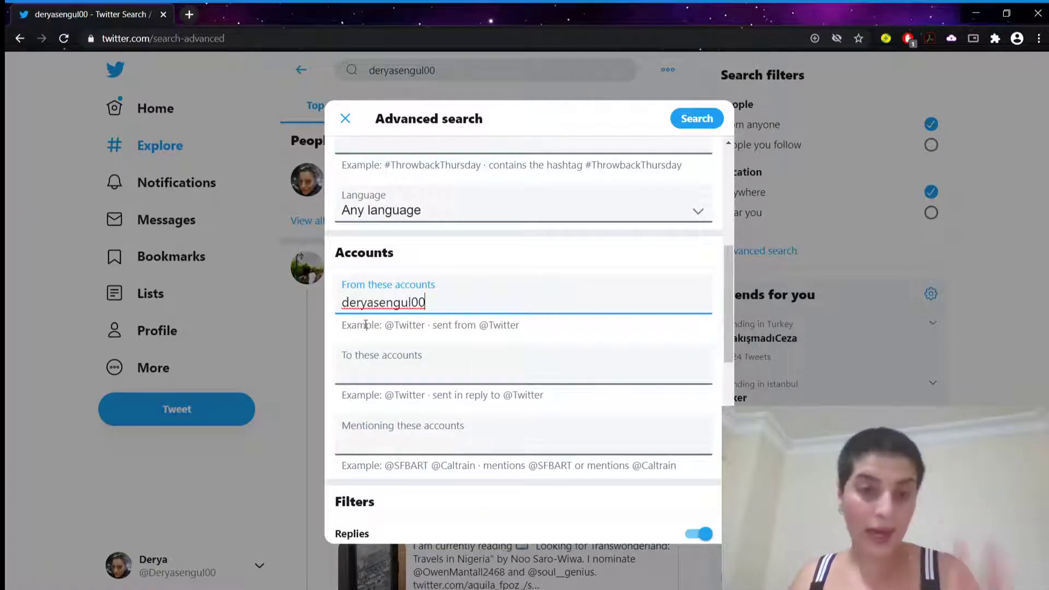
scroll(403, 356, down, 1)
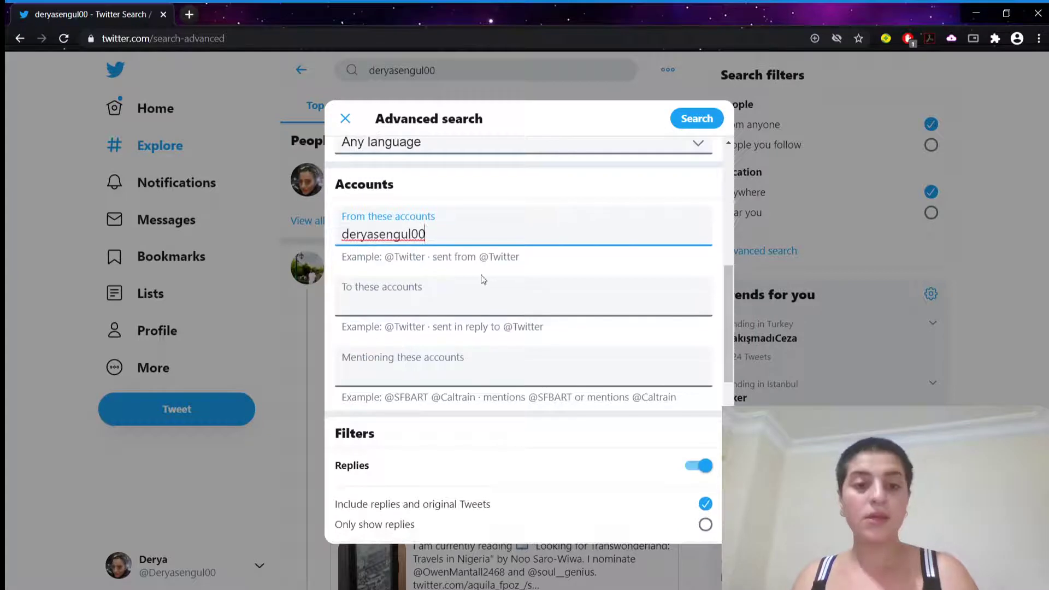
- Run the AY SIÇAM advanced search, which finds one tweet, and clear the search box
click(693, 119)
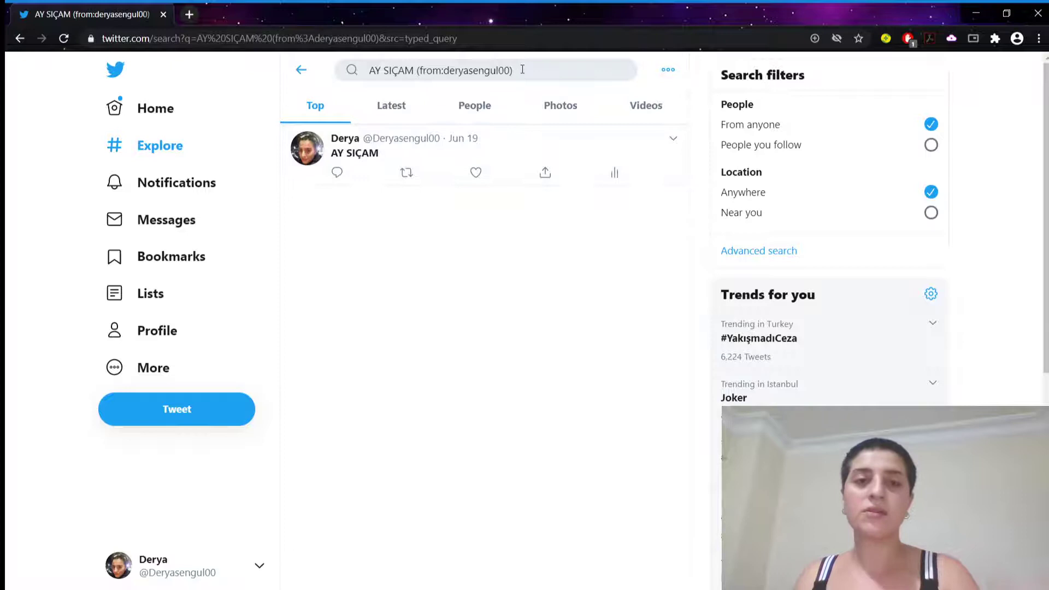
drag(520, 68, 342, 112)
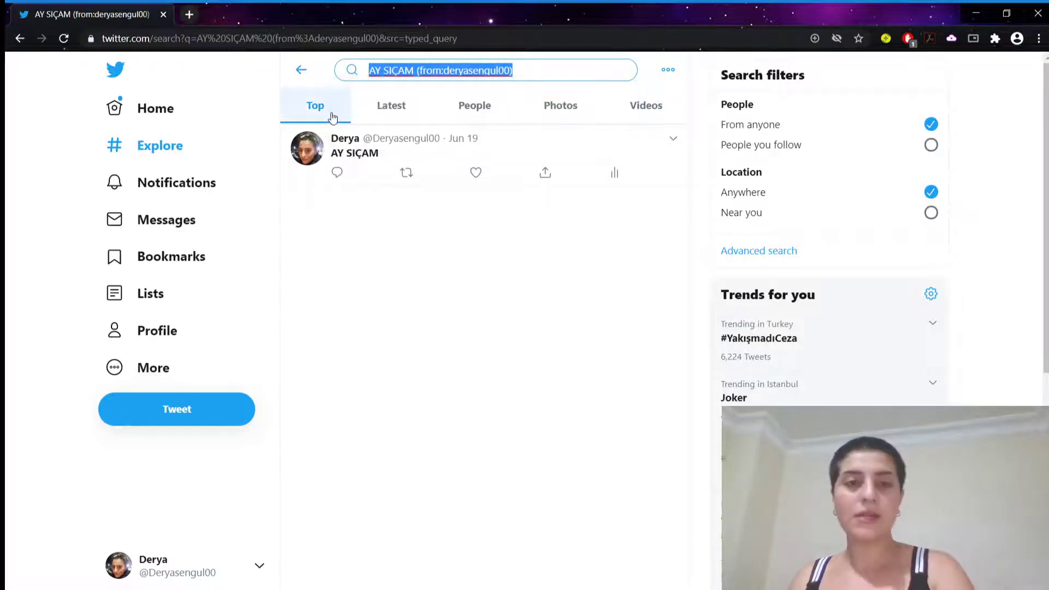
key(BackSpace)
- Rerun the recent search for the account's handle from the search history
click(543, 234)
click(546, 78)
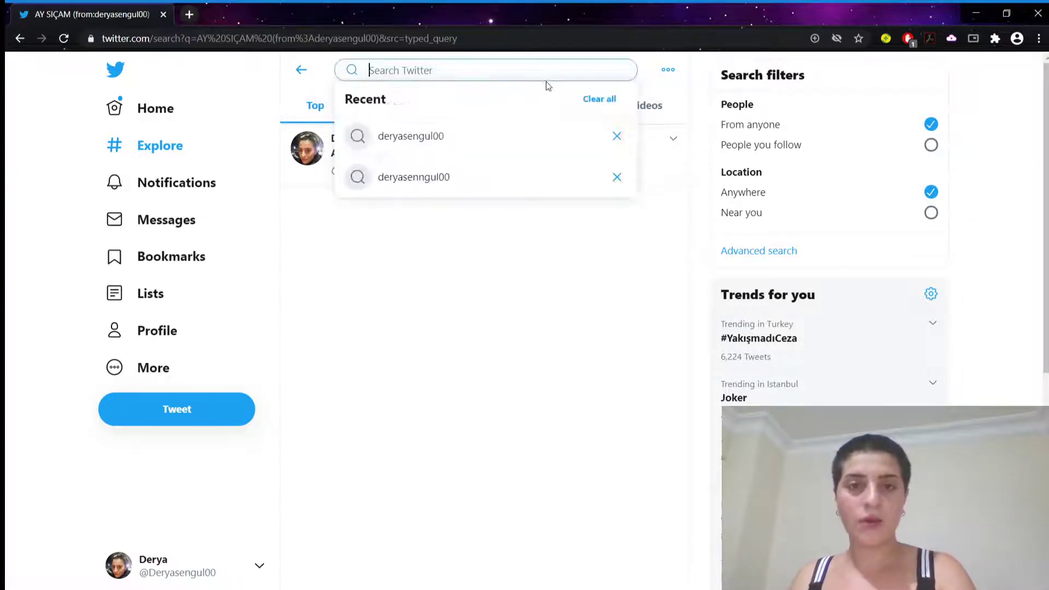
click(512, 135)
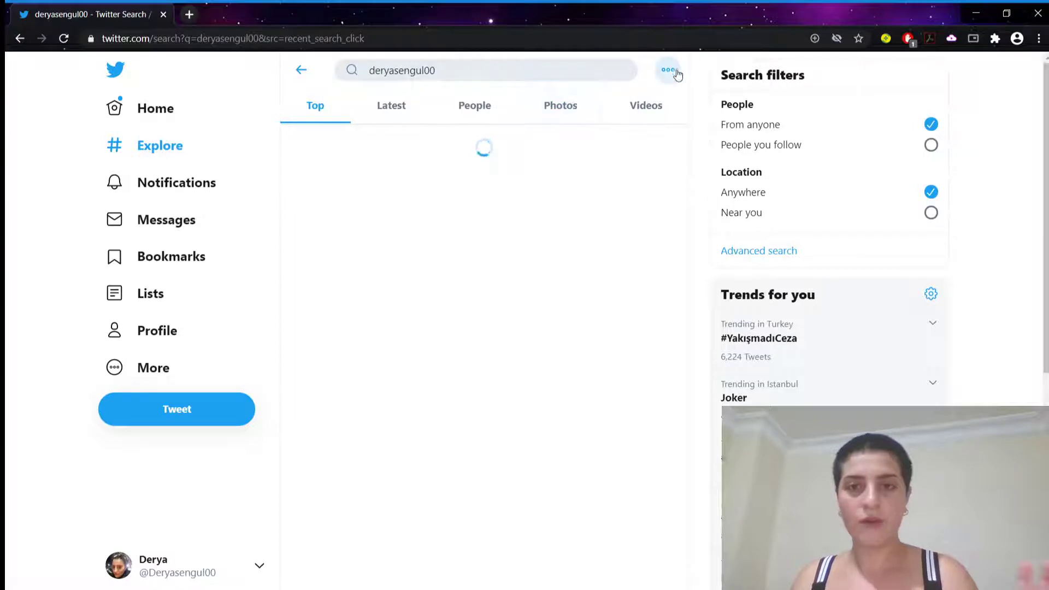
click(669, 69)
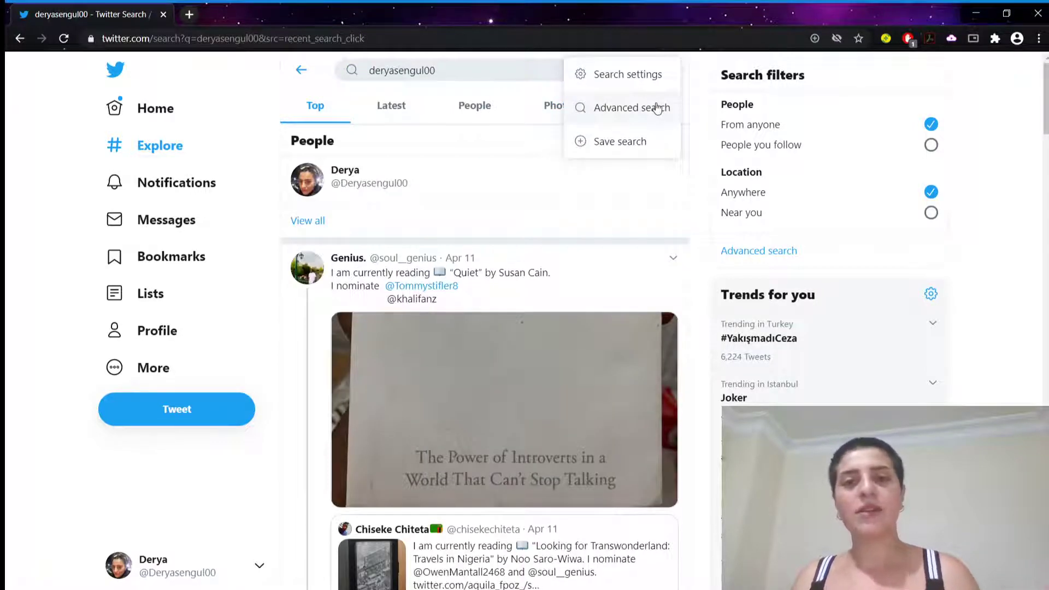
click(658, 108)
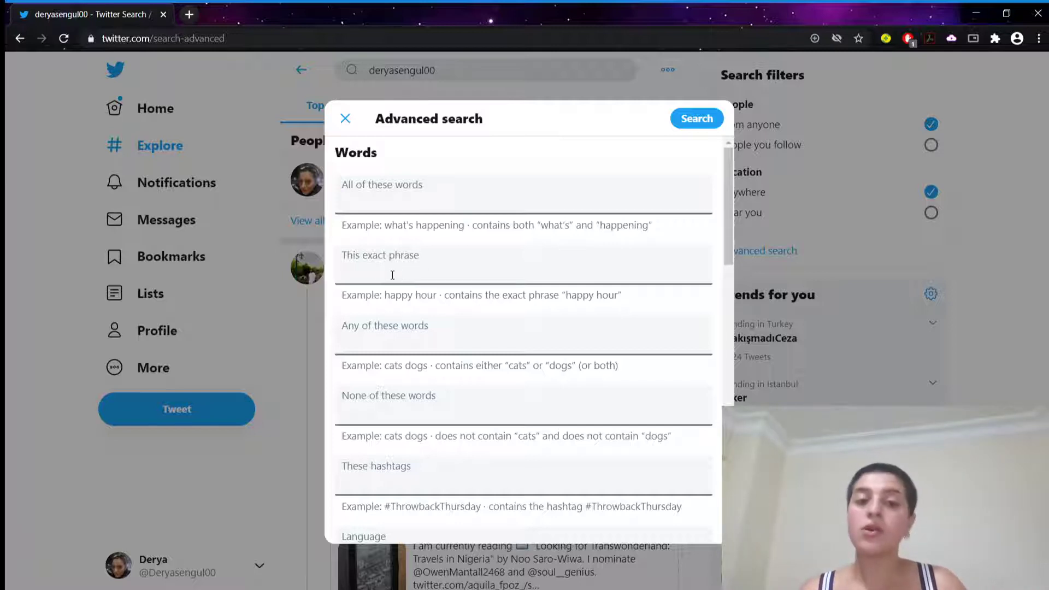
click(363, 272)
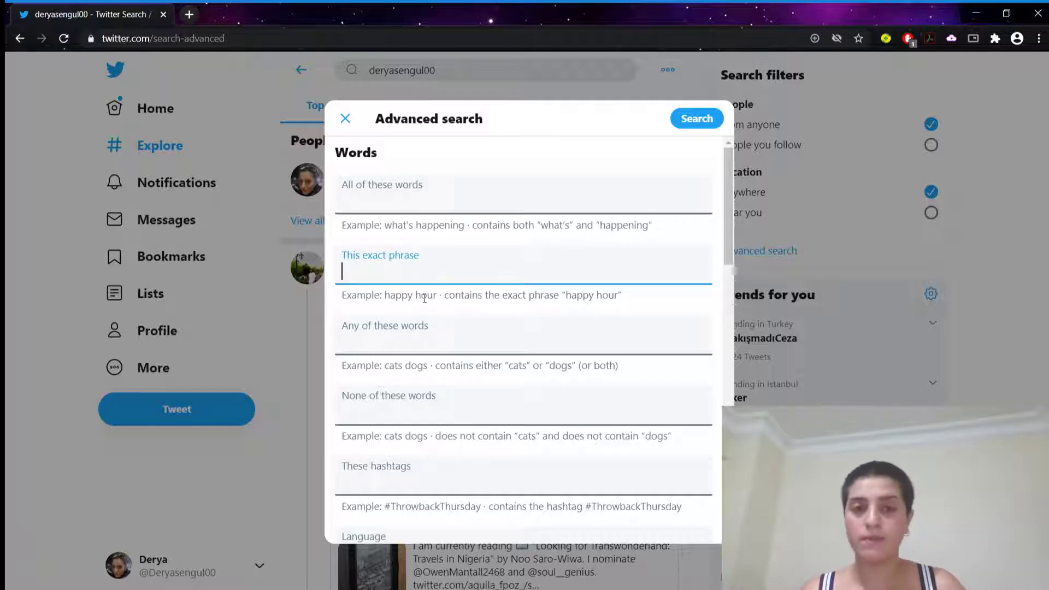
scroll(578, 303, down, 6)
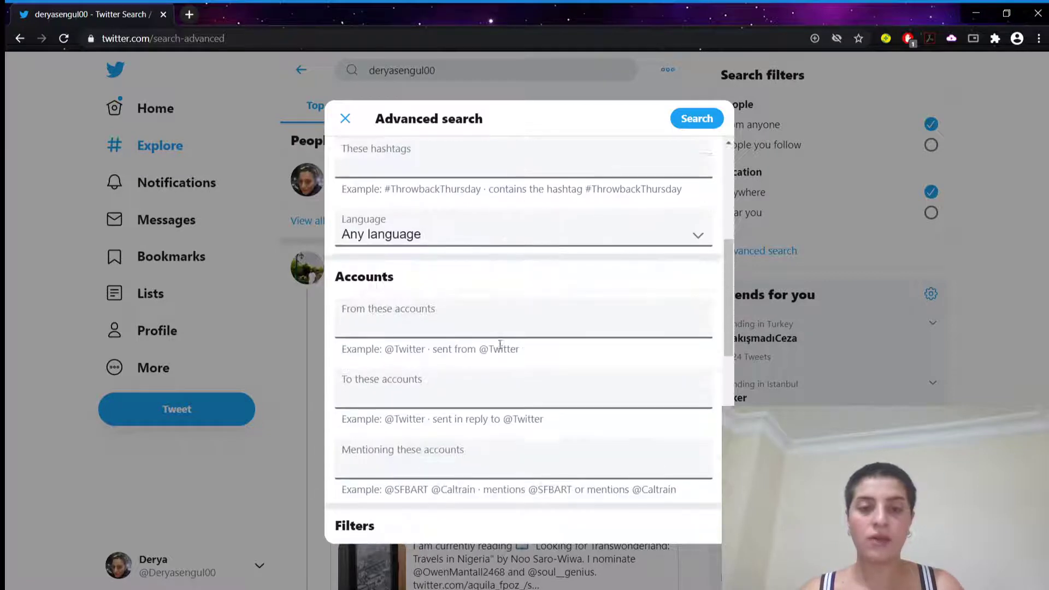
click(391, 300)
scroll(487, 291, up, 5)
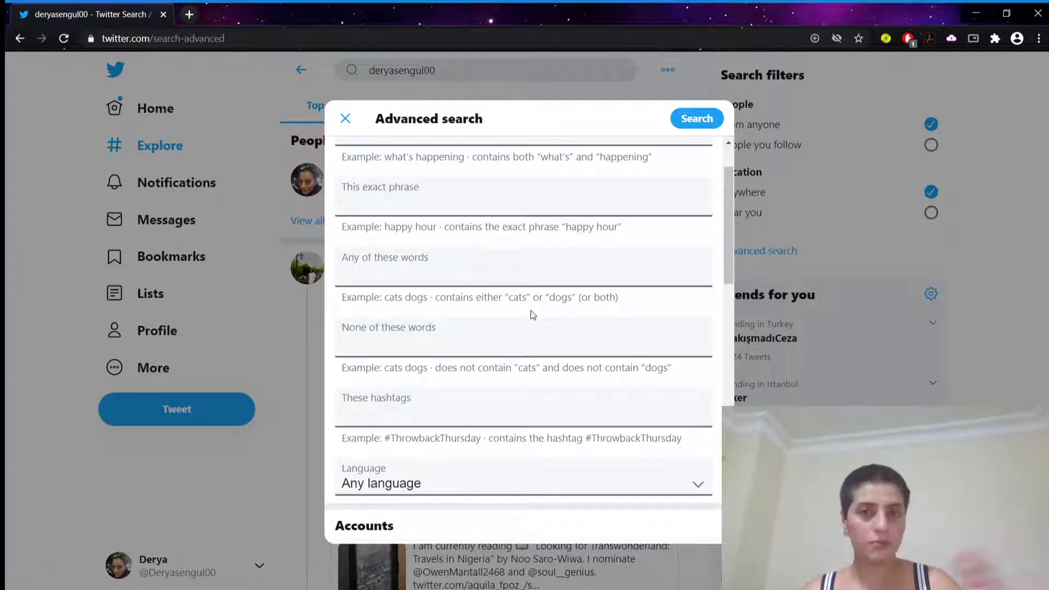
scroll(470, 289, down, 1)
scroll(446, 273, up, 2)
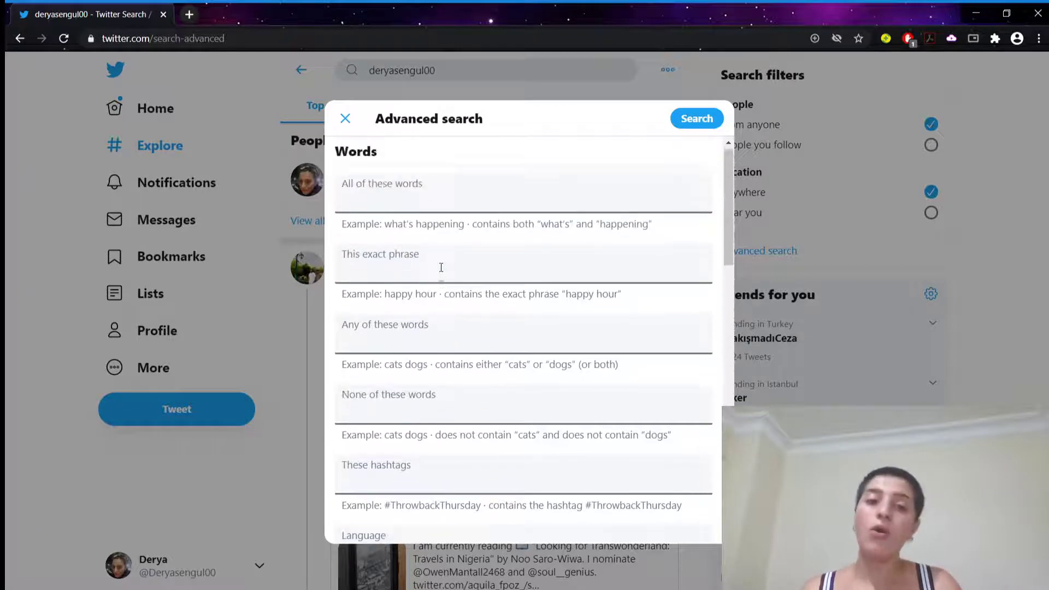
scroll(399, 290, down, 1)
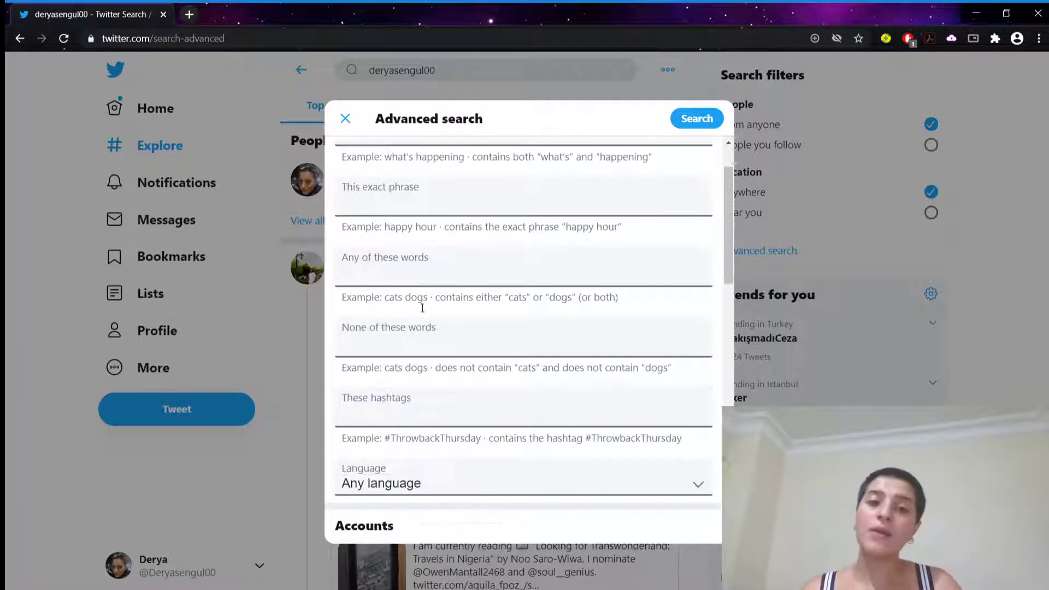
click(389, 277)
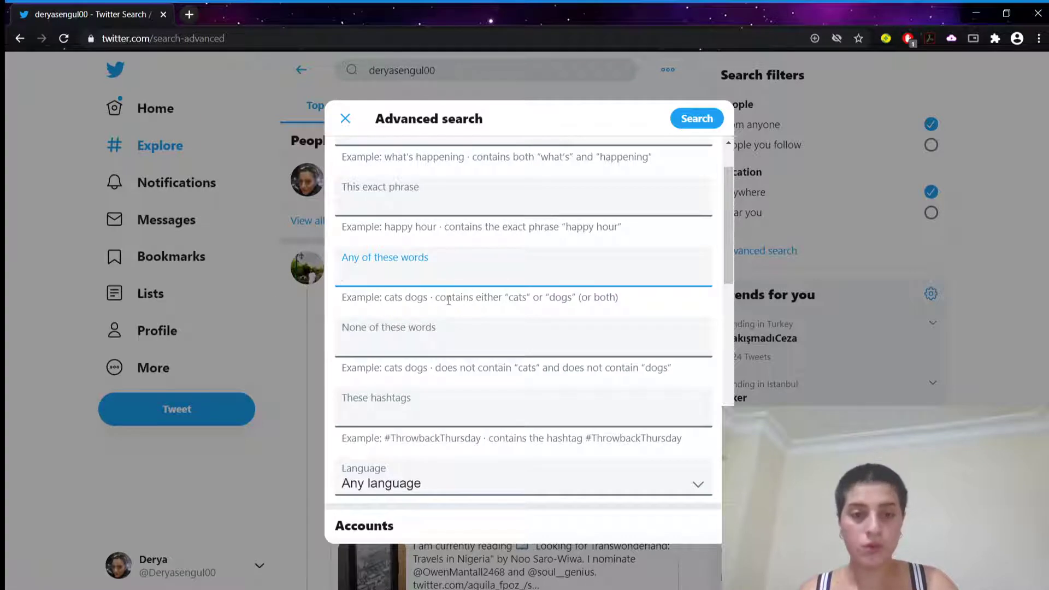
scroll(417, 290, down, 3)
click(399, 435)
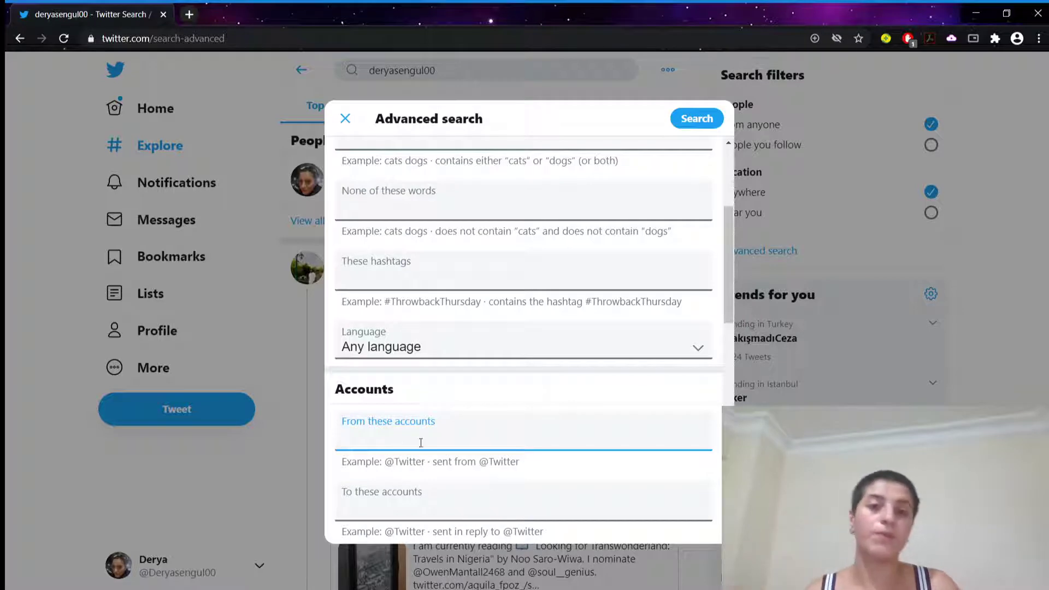
scroll(402, 371, up, 1)
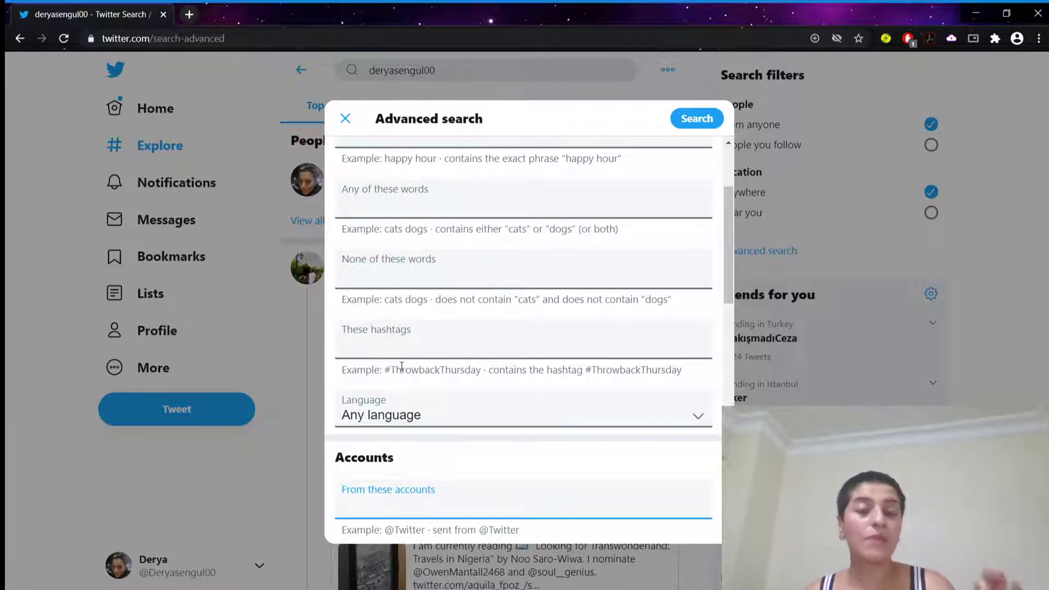
click(371, 276)
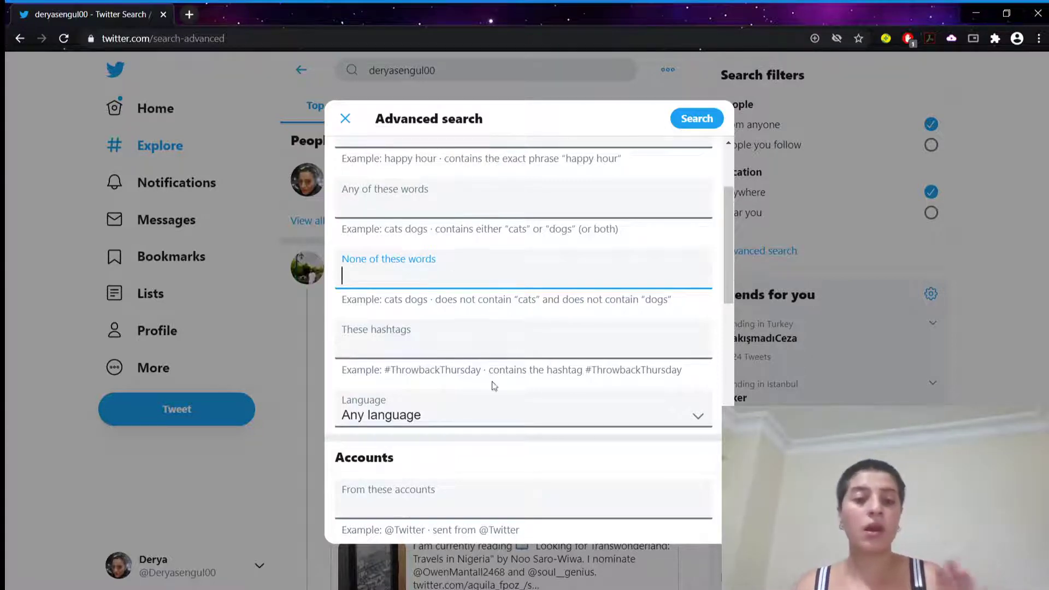
scroll(481, 379, down, 3)
click(456, 377)
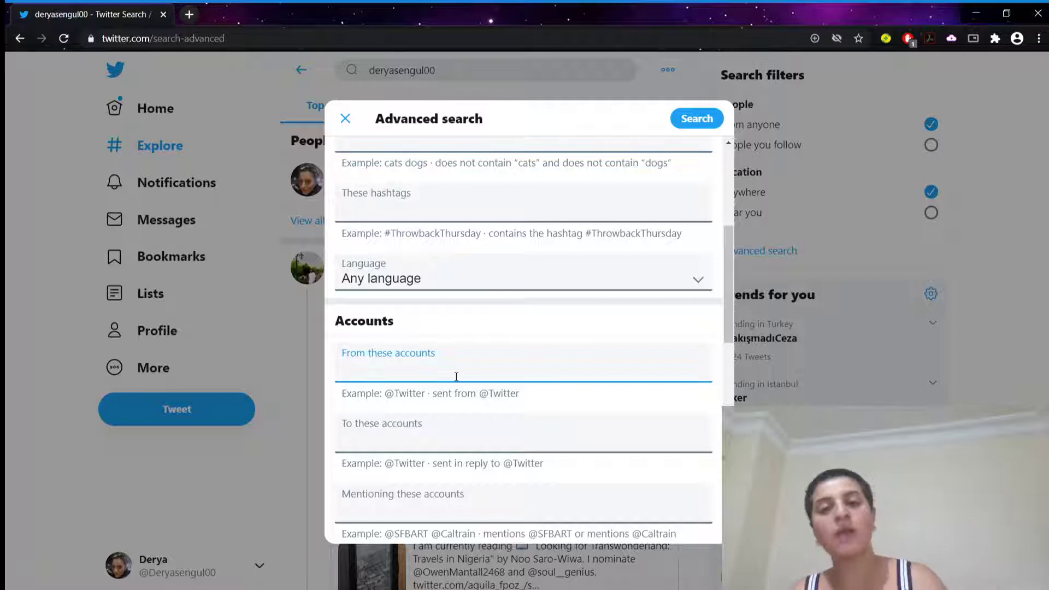
scroll(455, 375, up, 2)
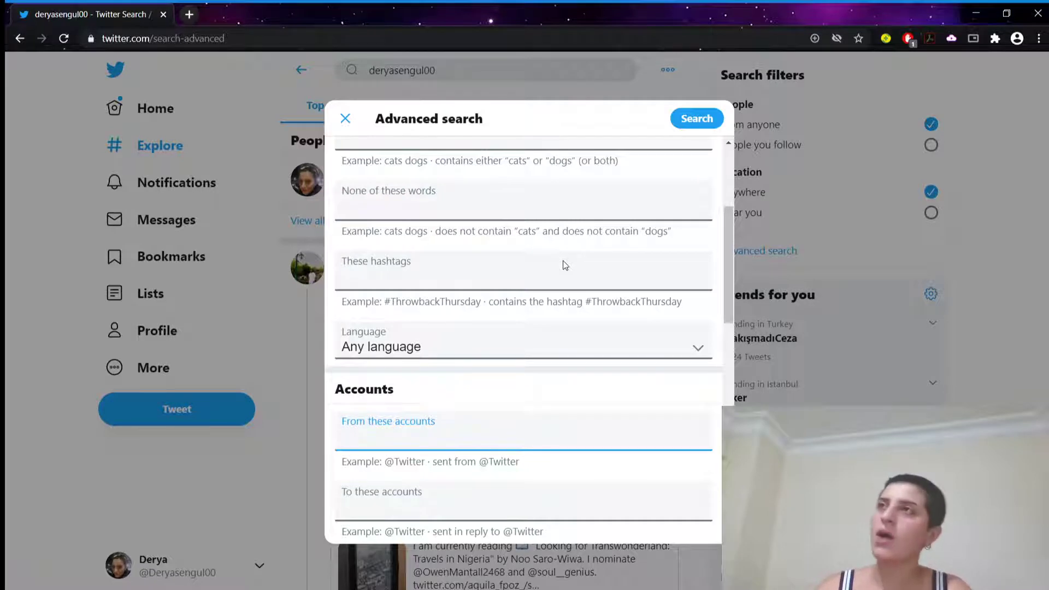
click(554, 271)
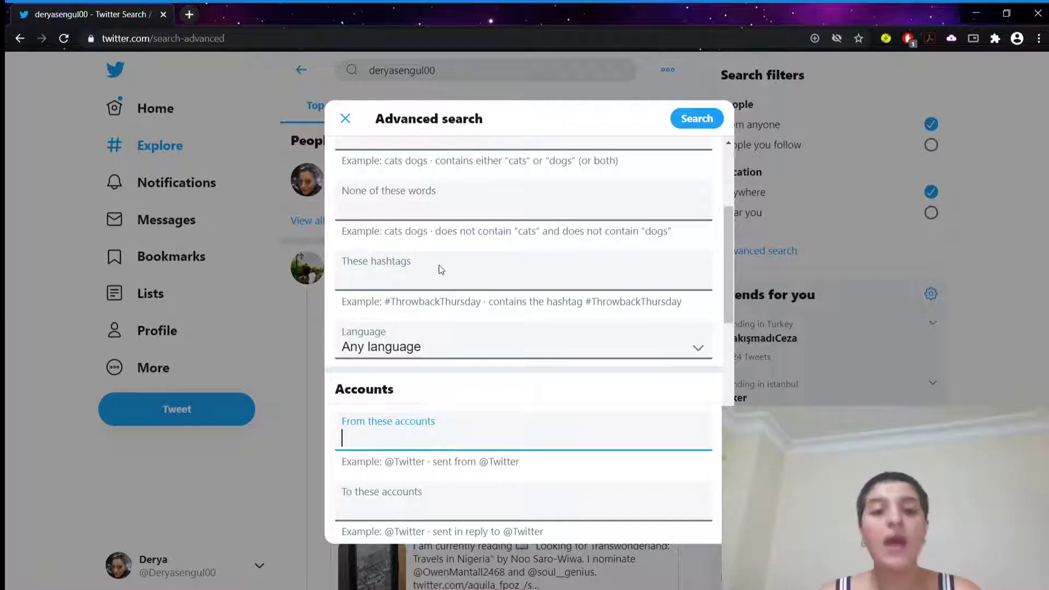
scroll(446, 276, up, 3)
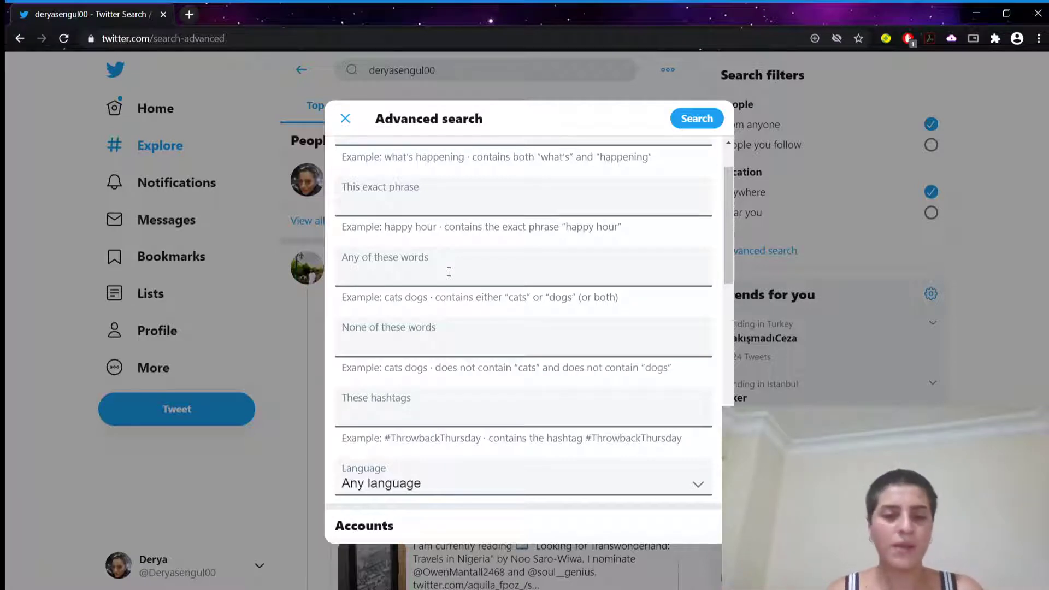
click(418, 420)
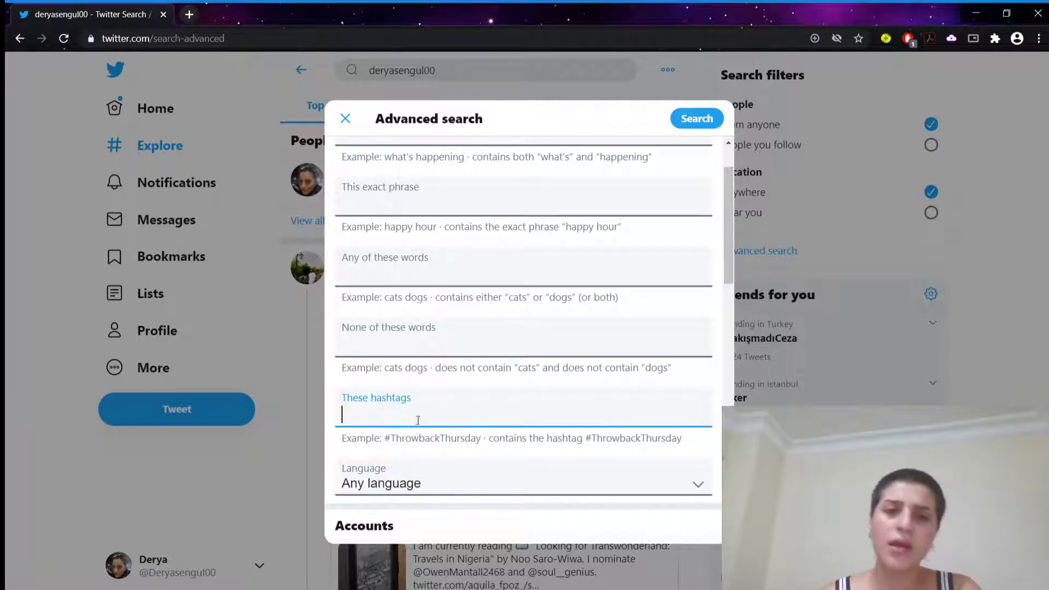
click(410, 344)
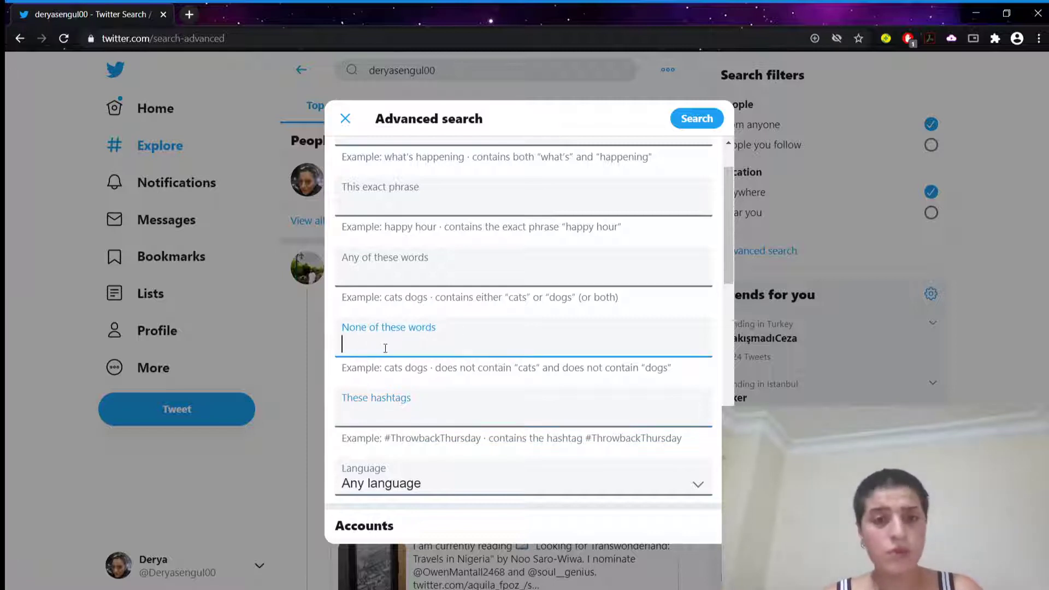
click(479, 272)
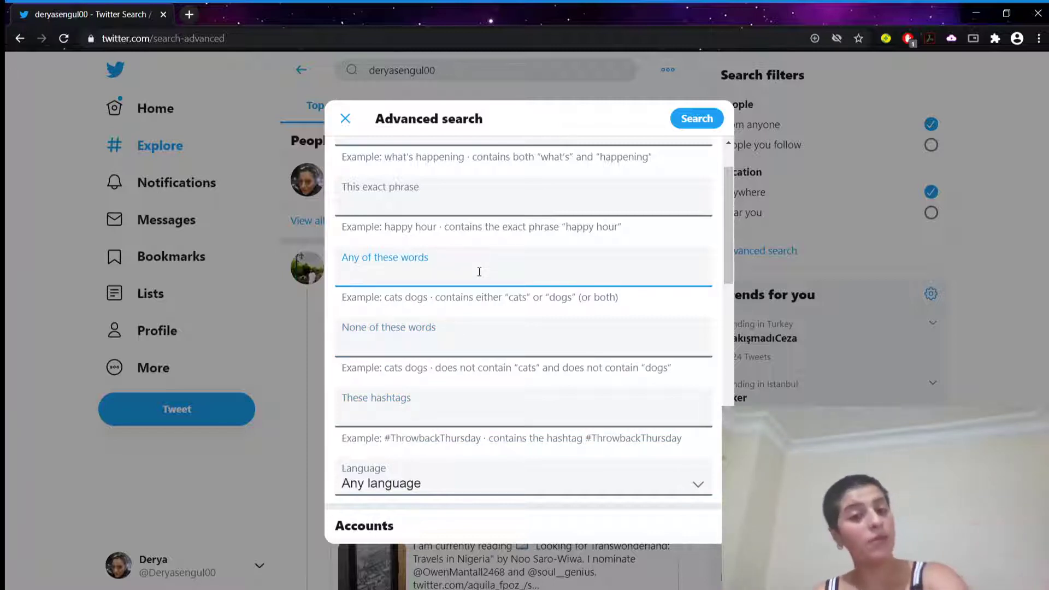
scroll(417, 209, up, 2)
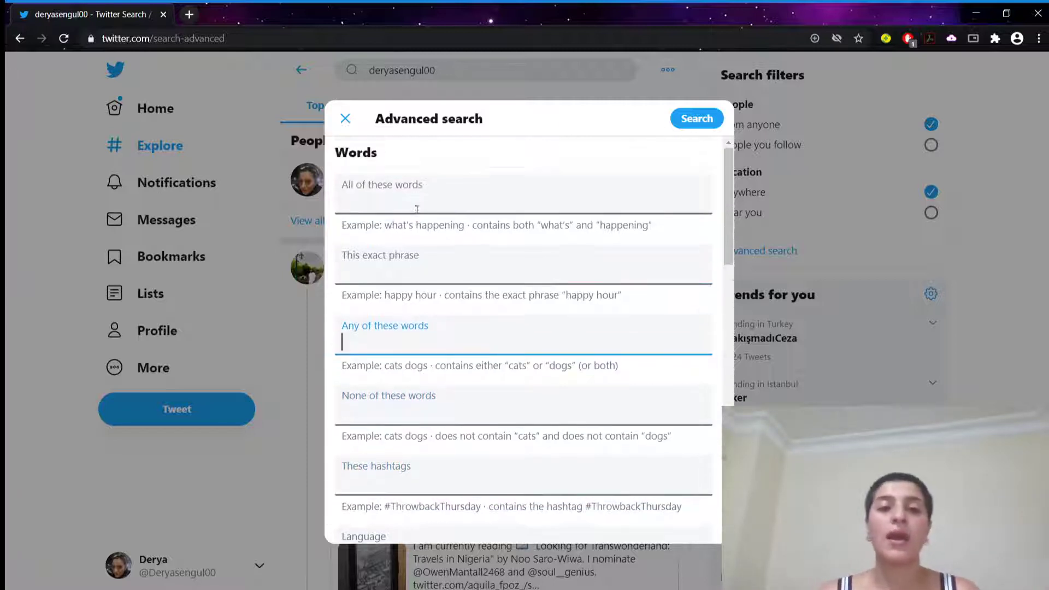
click(399, 266)
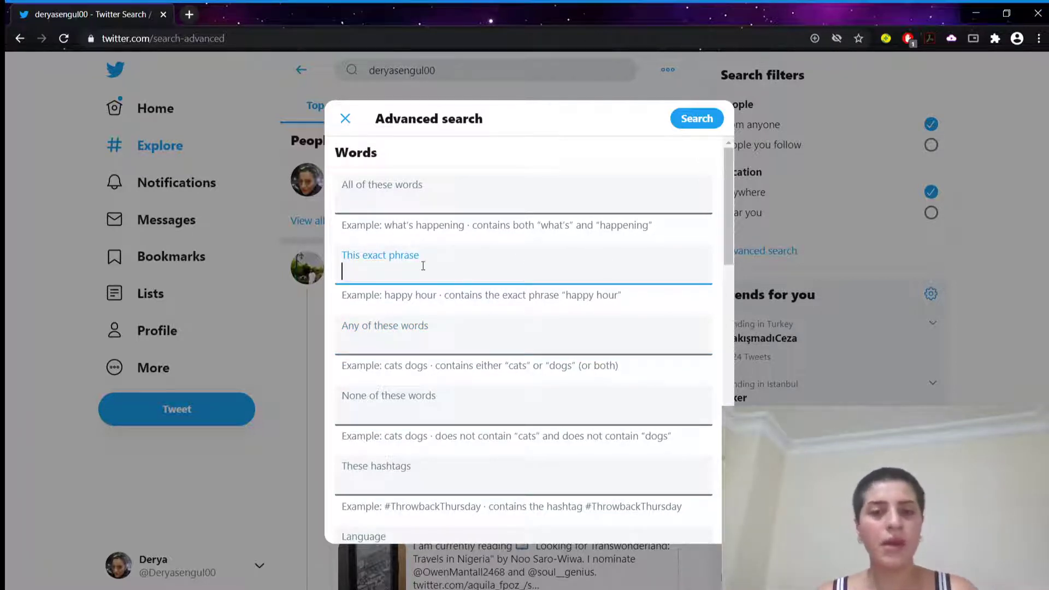
scroll(492, 353, down, 3)
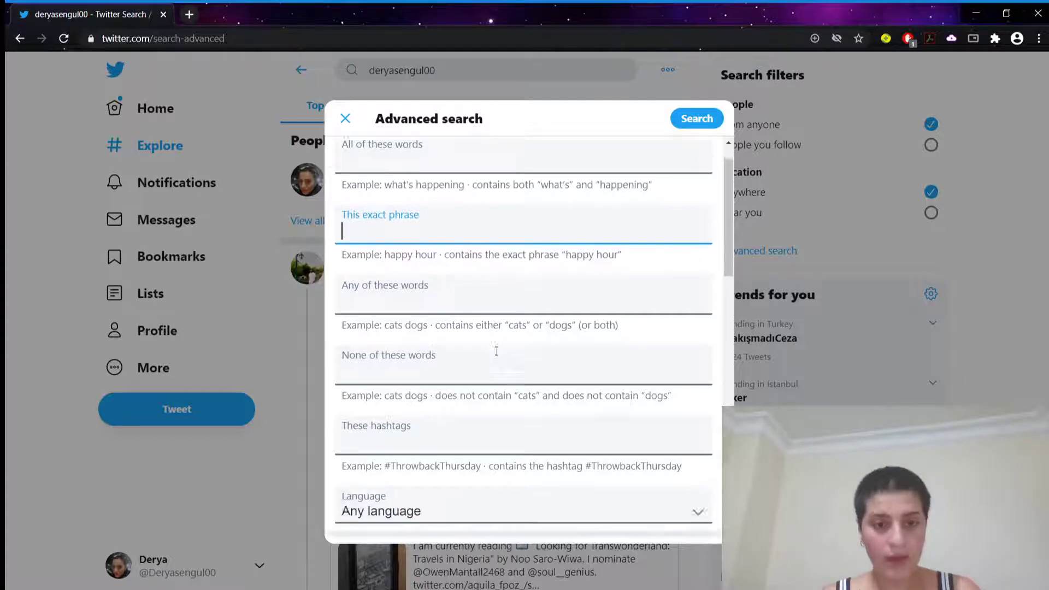
click(453, 413)
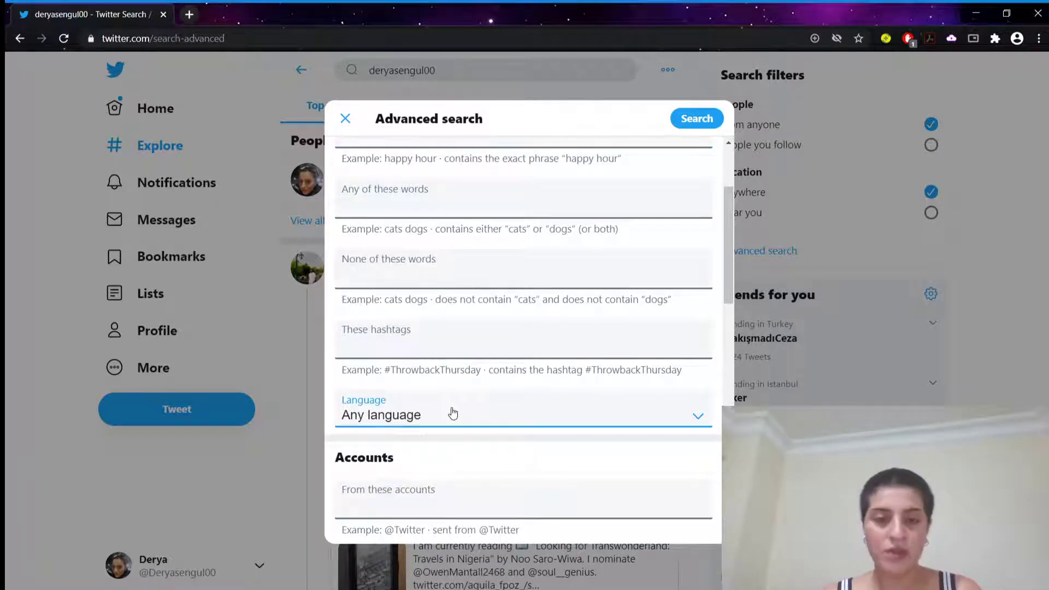
scroll(453, 414, down, 3)
click(416, 355)
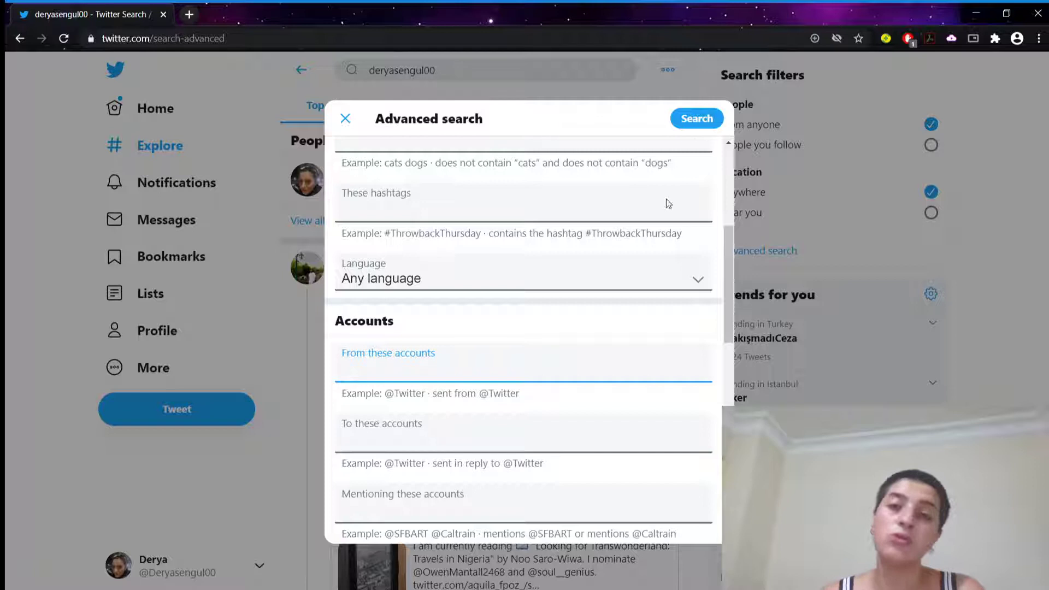
scroll(604, 298, down, 2)
scroll(547, 311, up, 3)
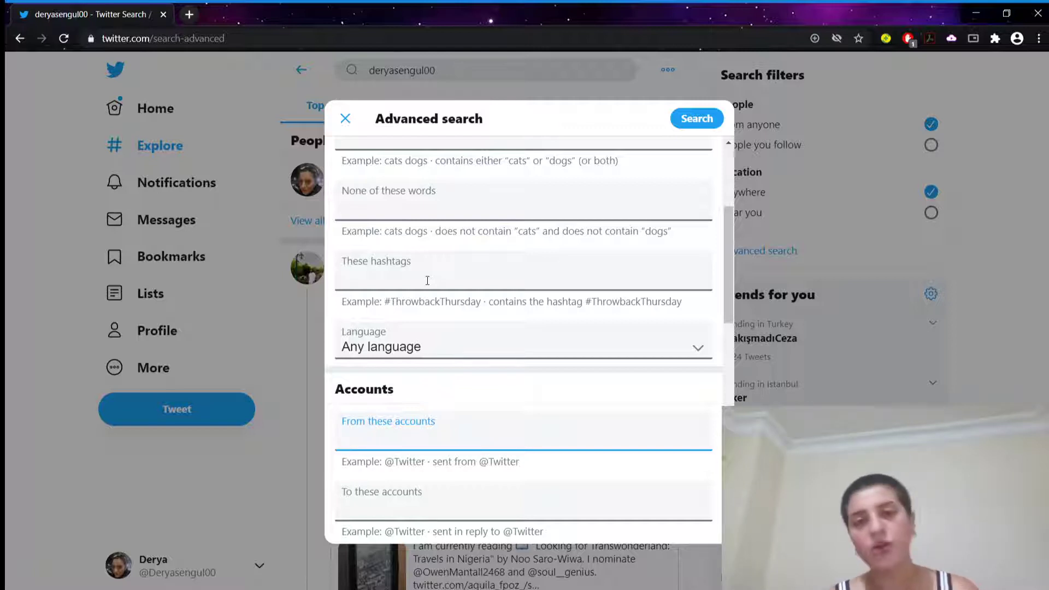
scroll(389, 350, down, 5)
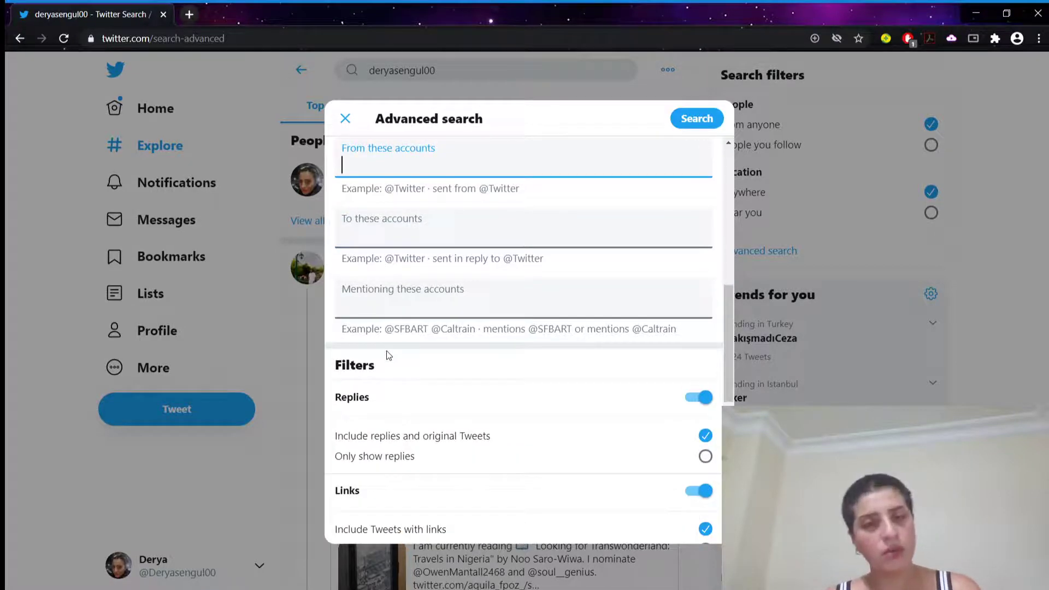
scroll(429, 380, up, 1)
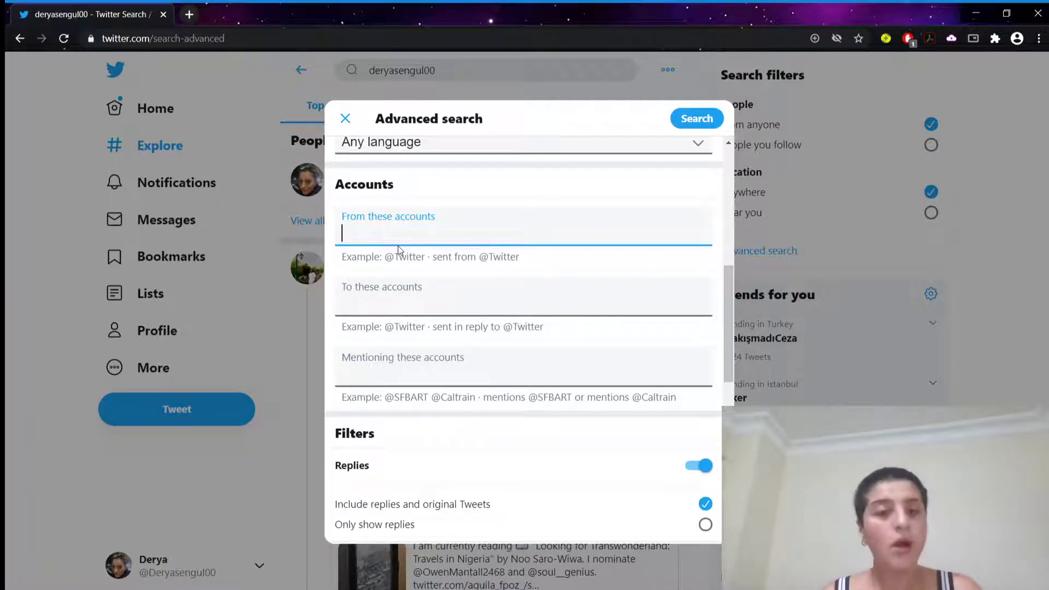
text(de)
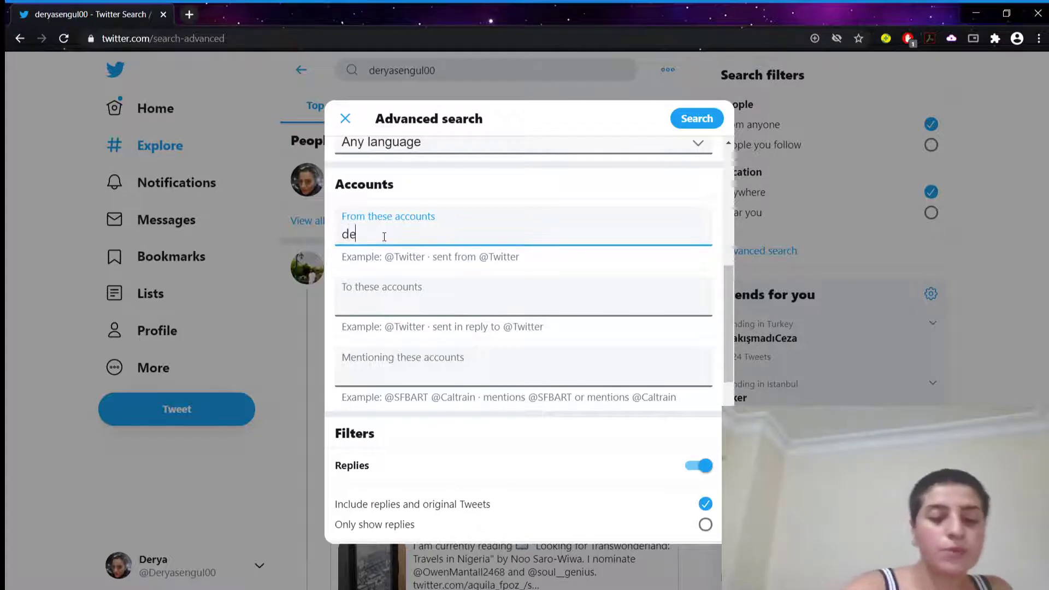
text(ryasengul)
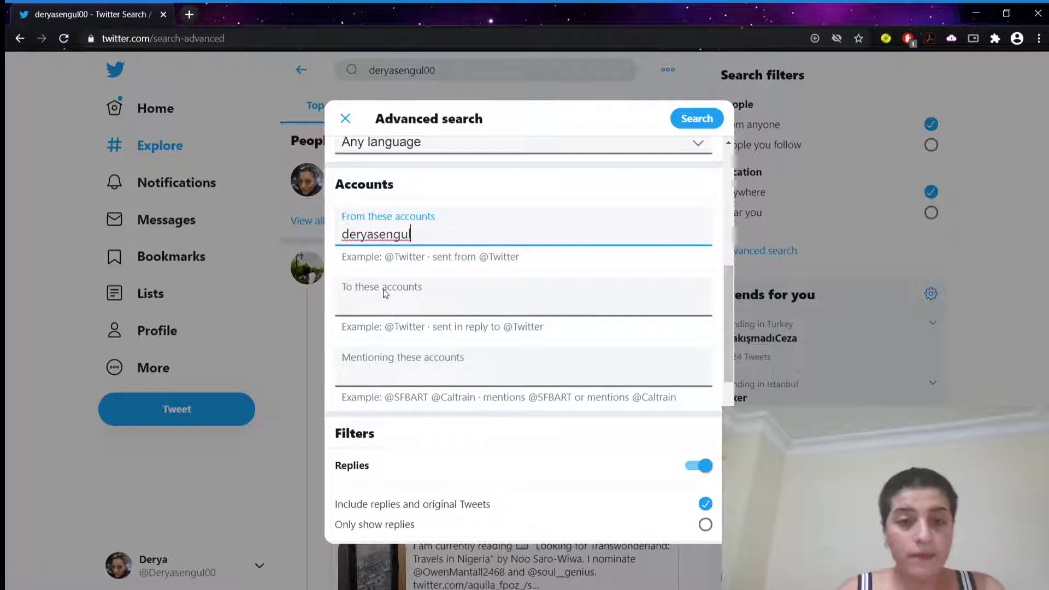
click(383, 312)
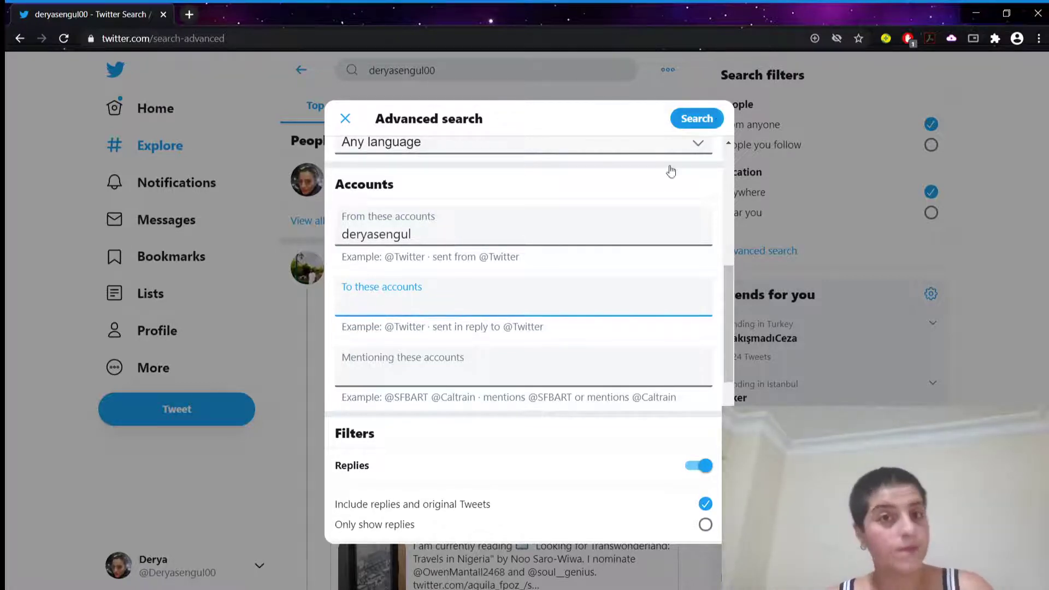
drag(423, 234, 336, 215)
key(BackSpace)
scroll(520, 311, down, 3)
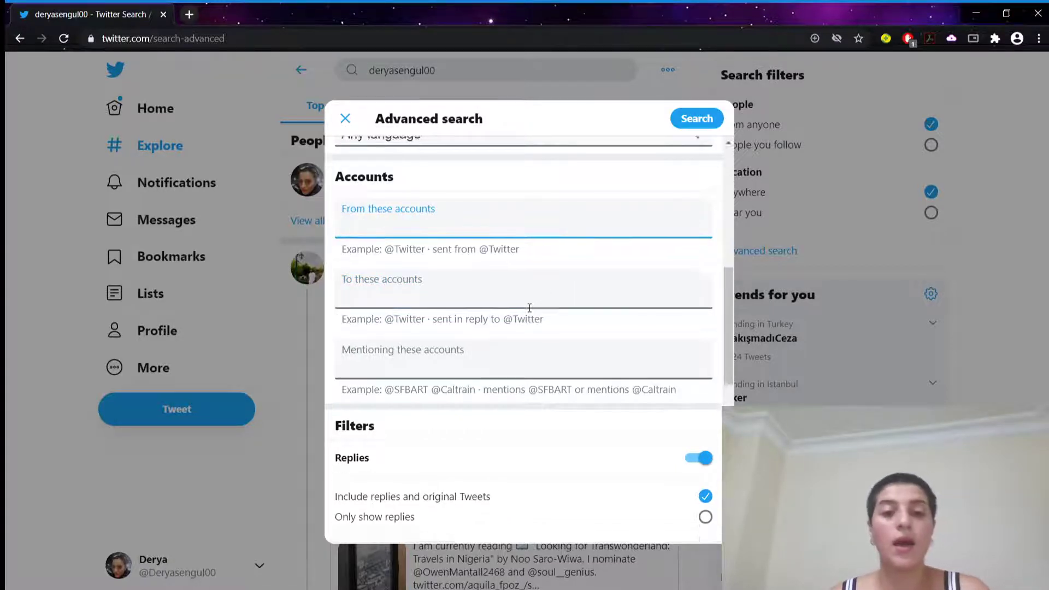
scroll(501, 321, down, 3)
scroll(393, 305, up, 1)
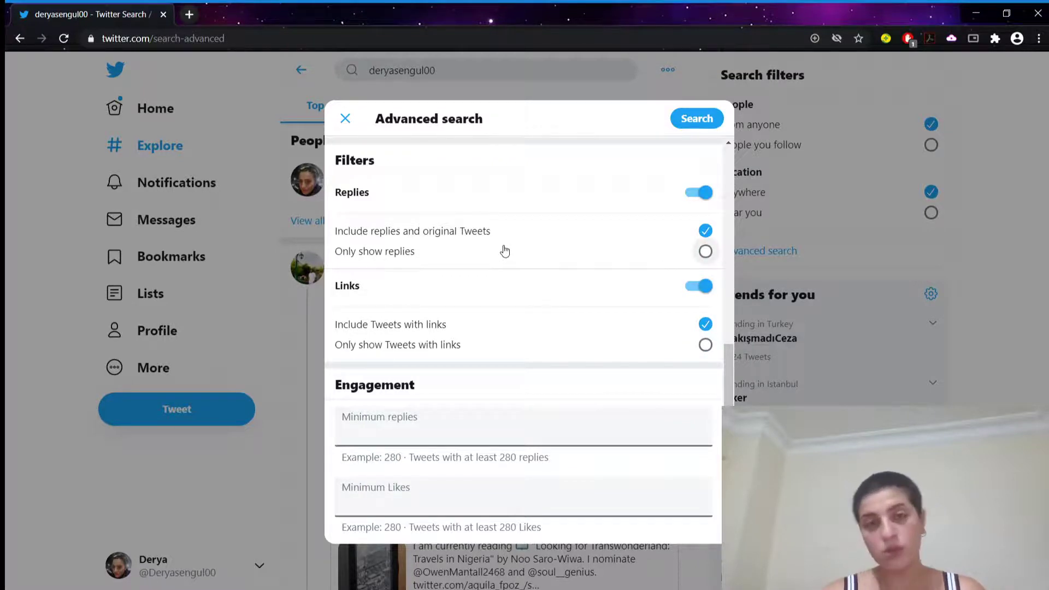
scroll(500, 254, up, 7)
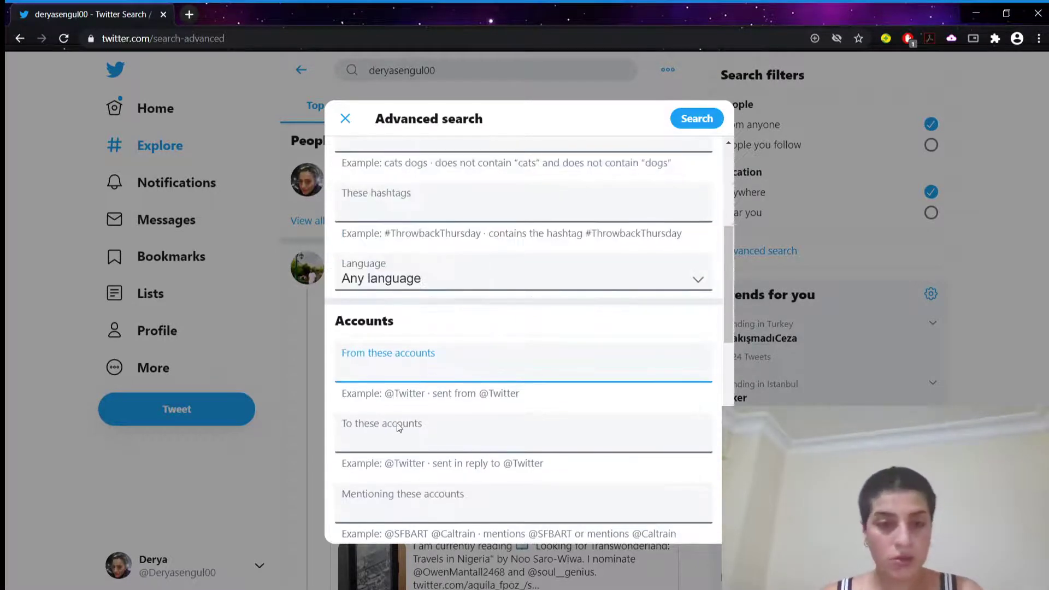
scroll(405, 347, up, 5)
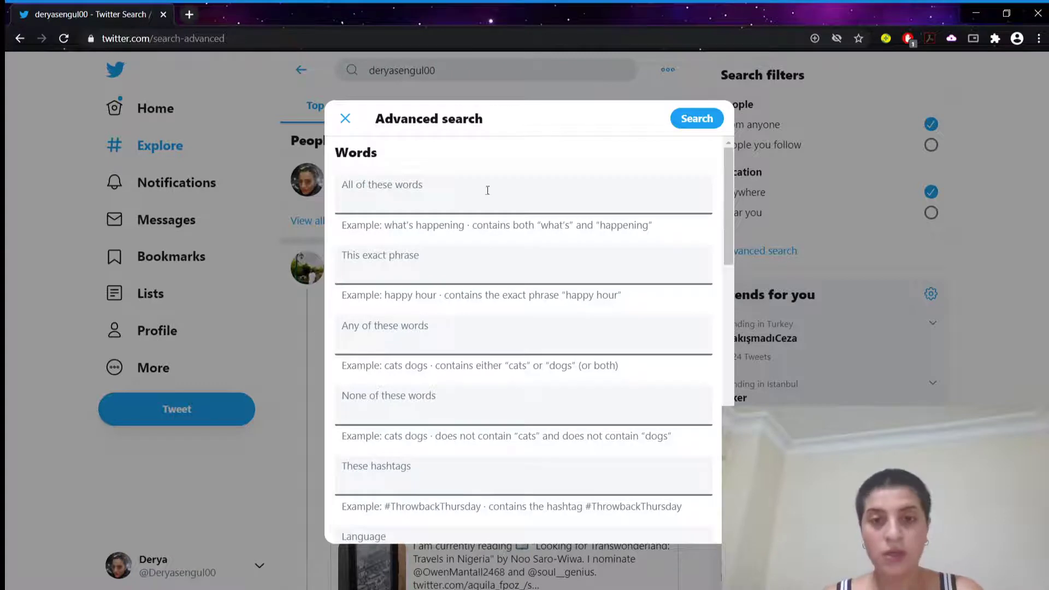
scroll(465, 197, down, 5)
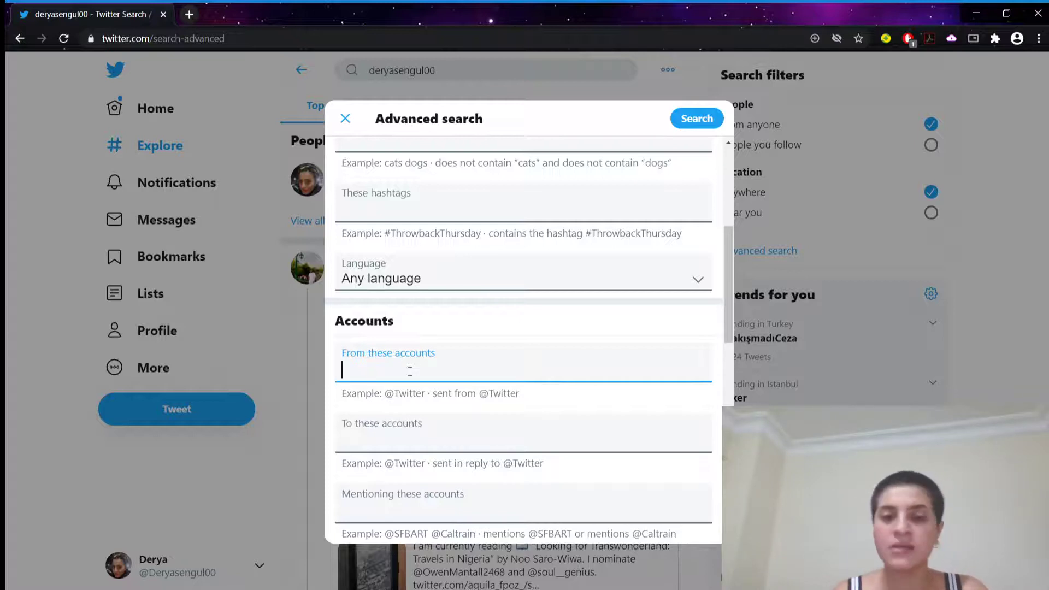
scroll(409, 390, down, 5)
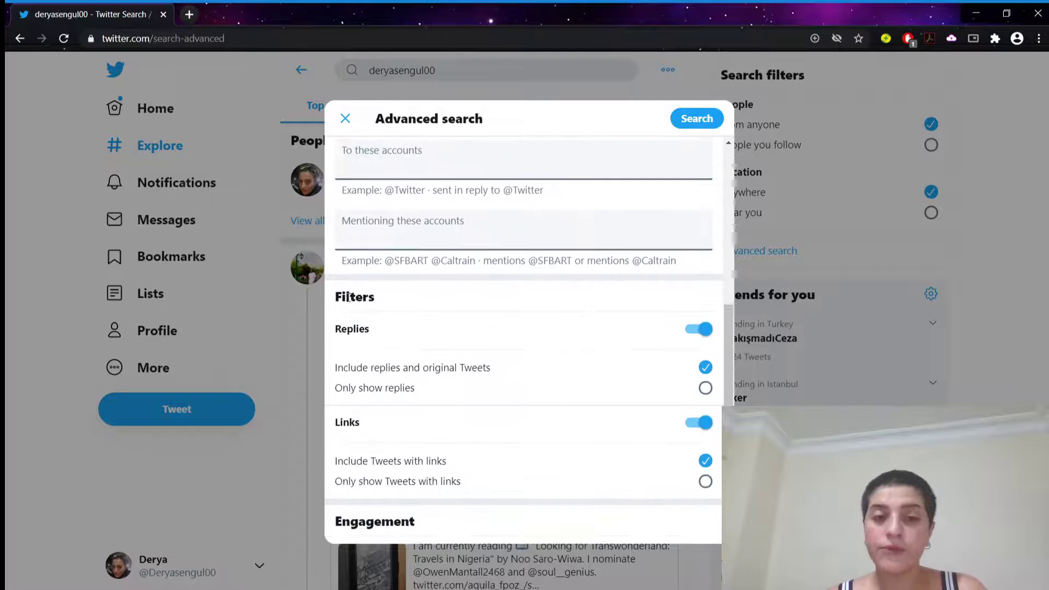
scroll(497, 301, down, 3)
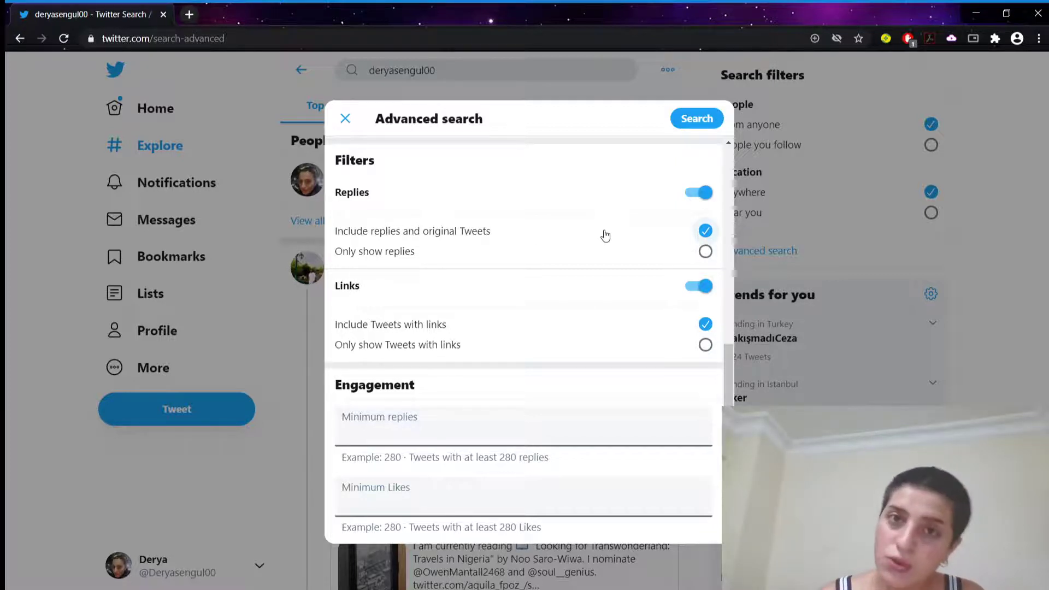
scroll(649, 215, down, 1)
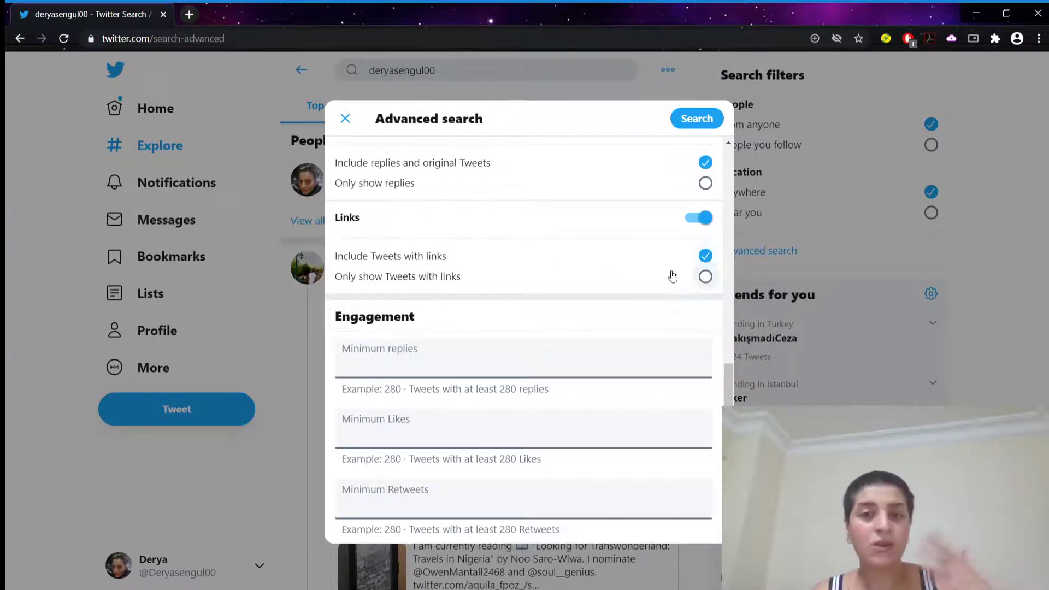
scroll(674, 238, down, 2)
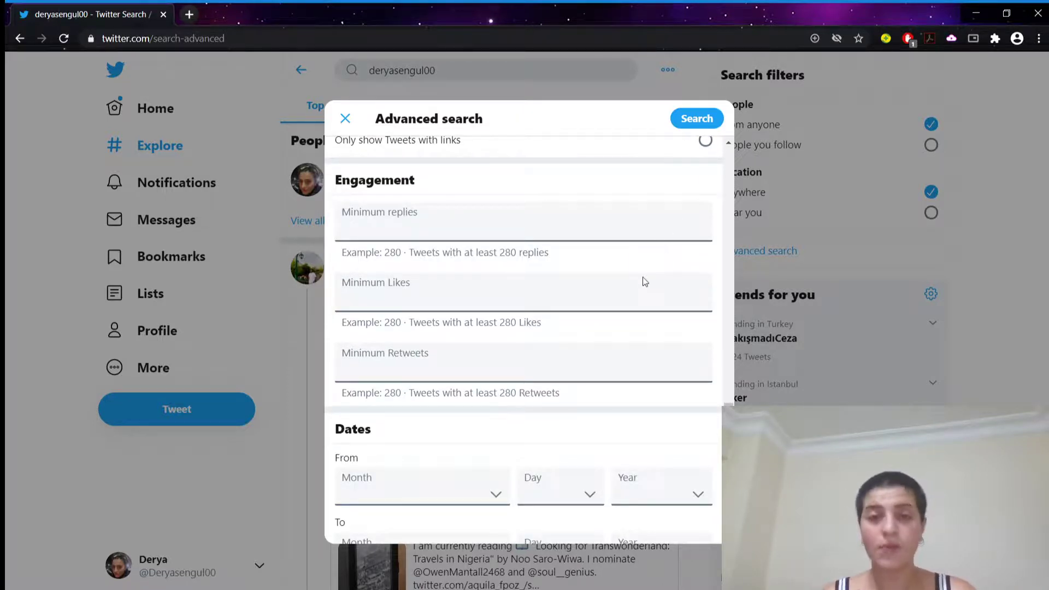
scroll(569, 286, up, 10)
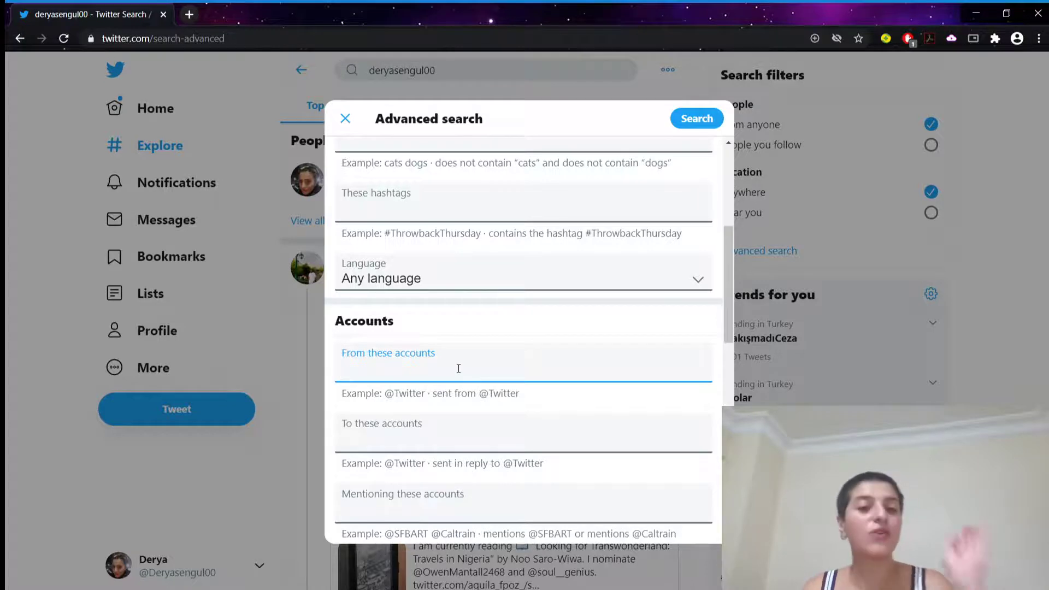
- Set the From date to November 14, 2015
scroll(459, 369, down, 12)
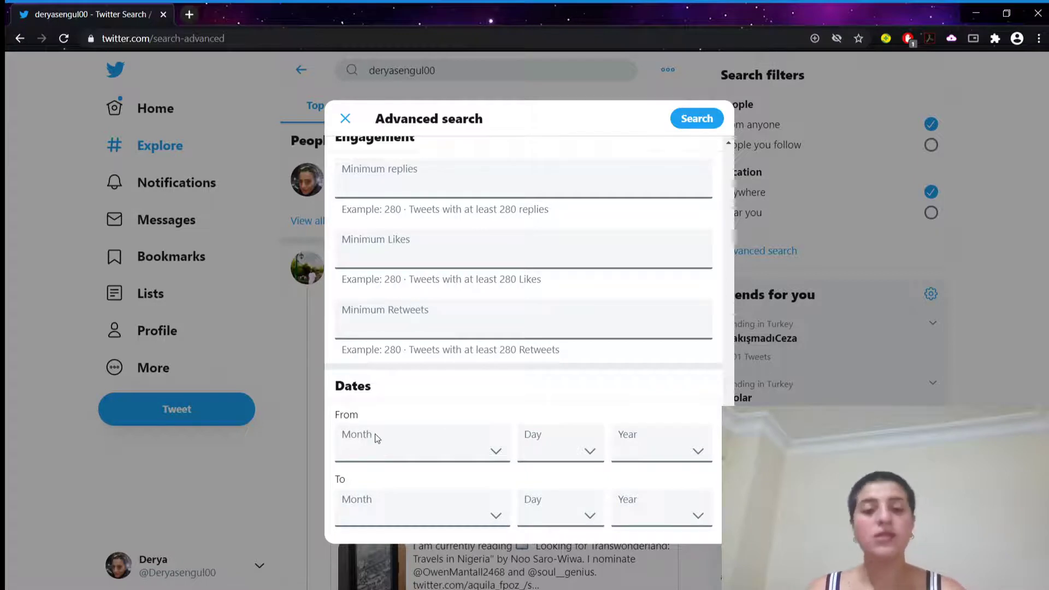
click(391, 450)
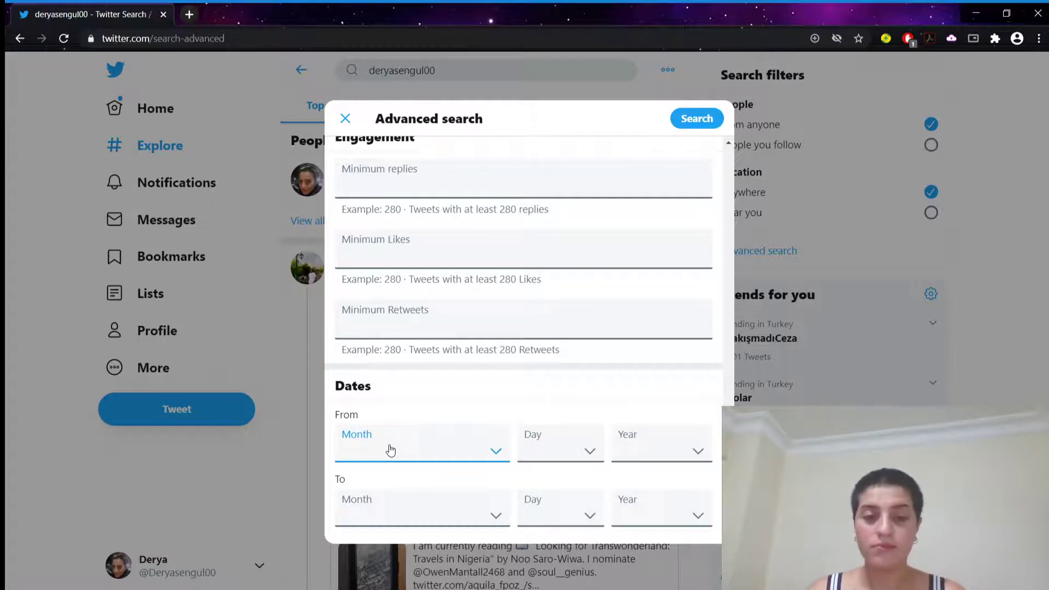
click(401, 420)
click(553, 449)
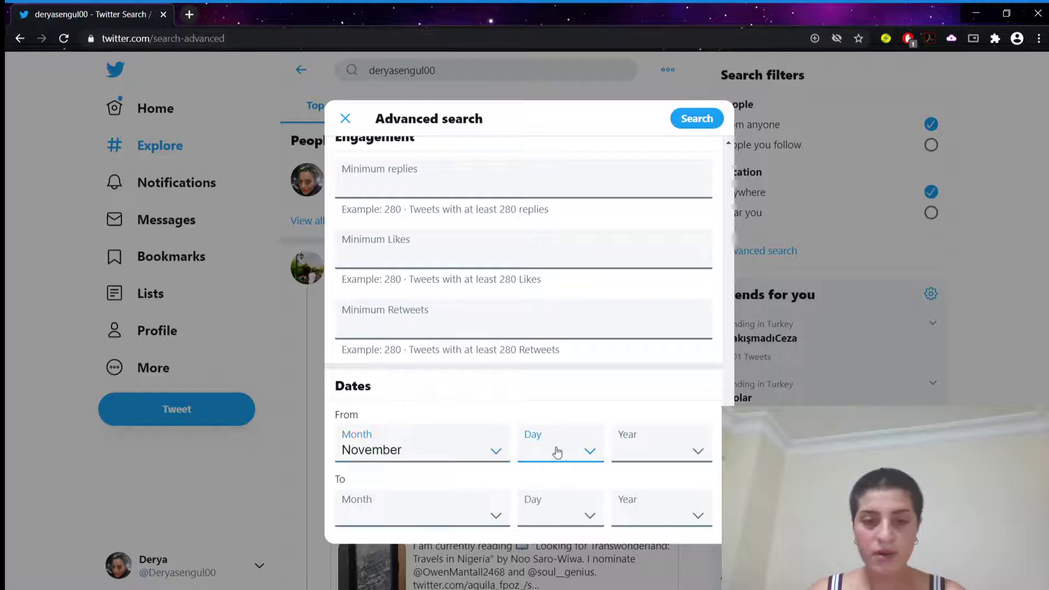
click(552, 361)
click(650, 453)
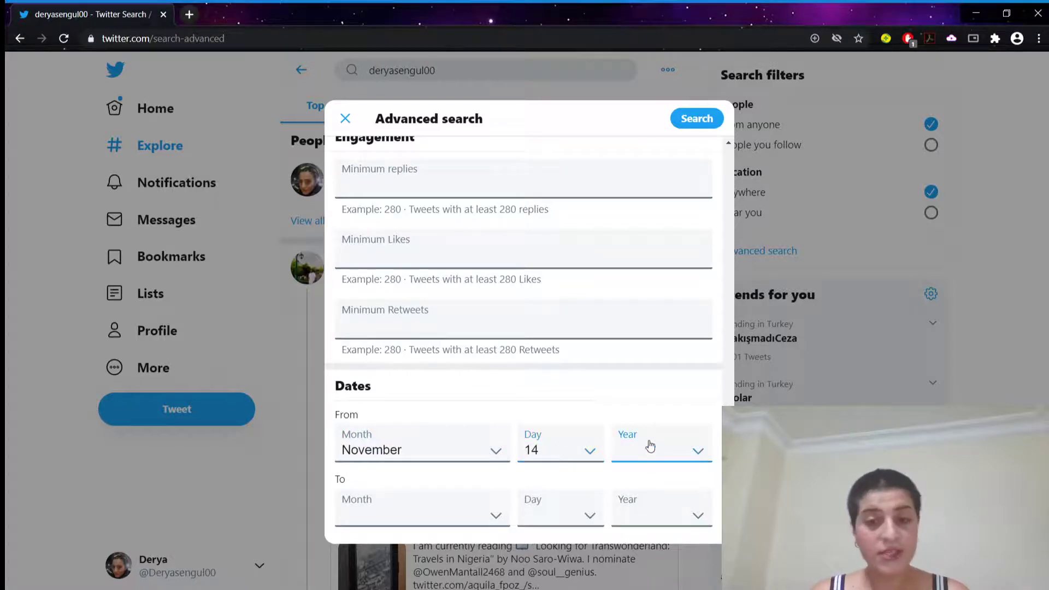
click(646, 290)
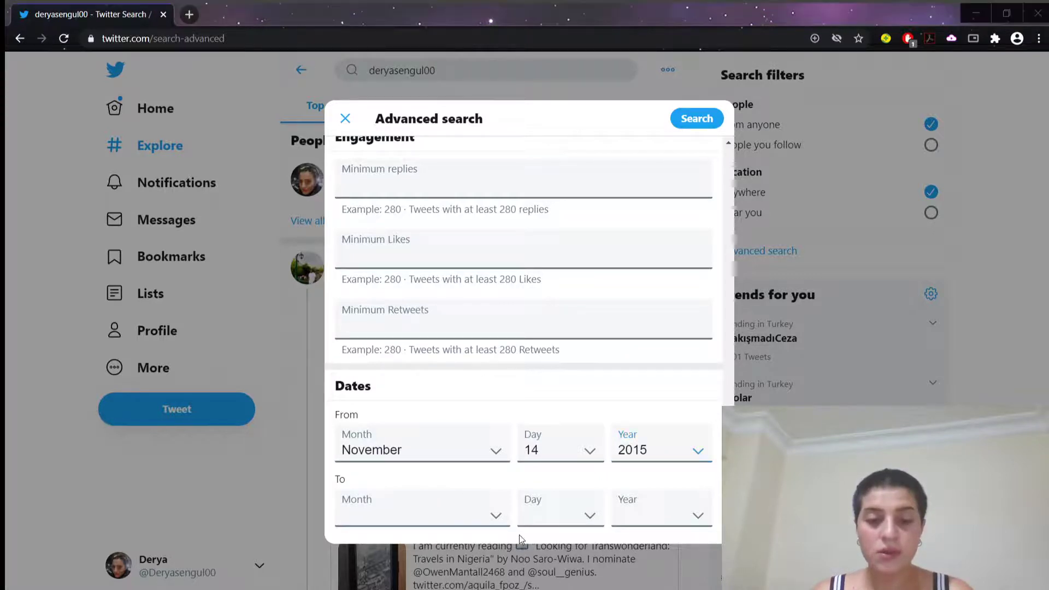
- Set the To date to March 16, 2016
click(481, 516)
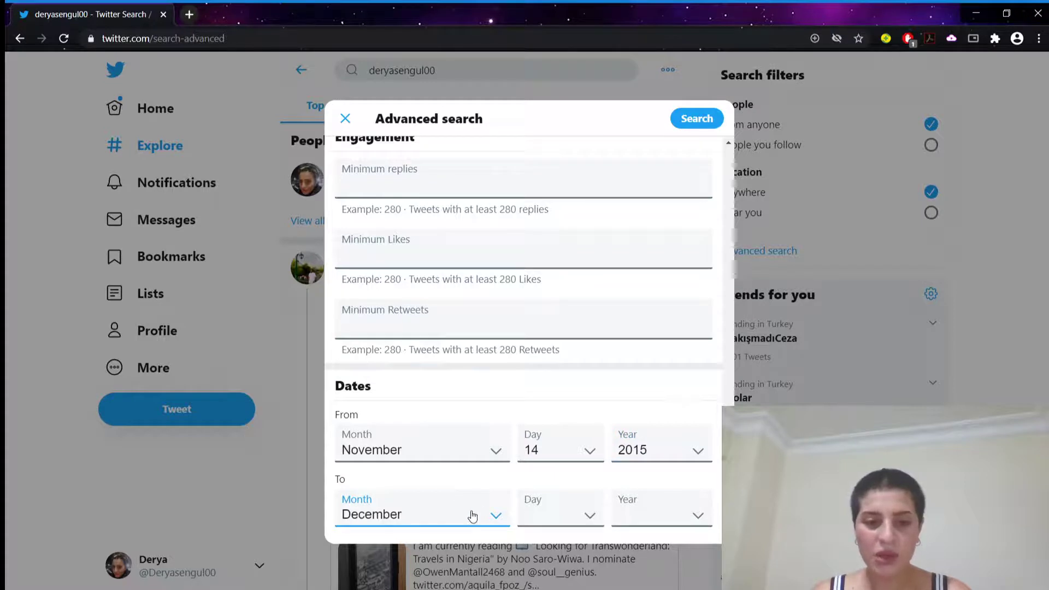
key(m)
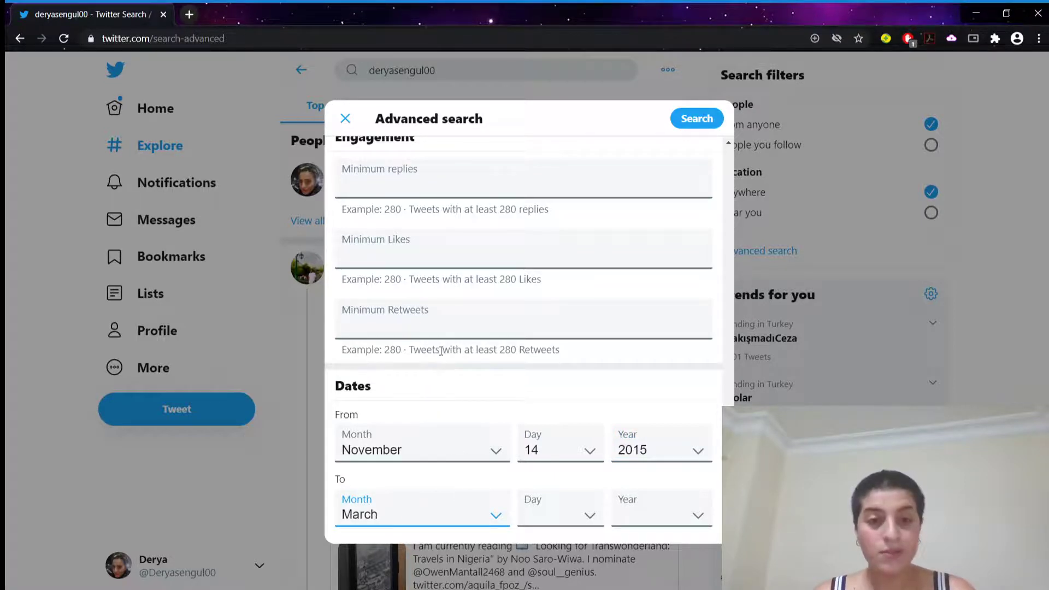
click(560, 517)
key(1)
key(6)
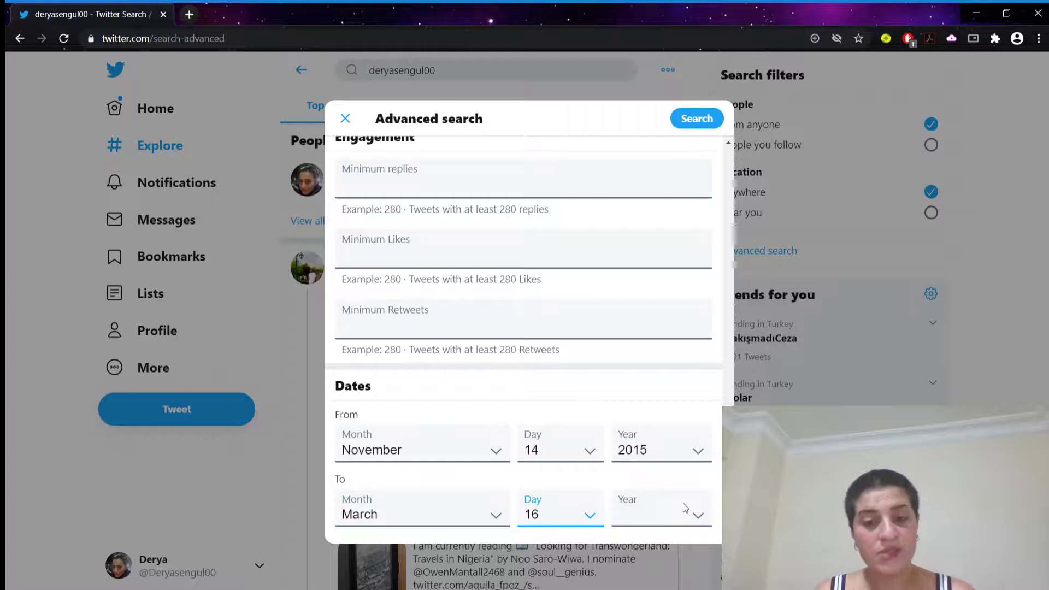
click(658, 513)
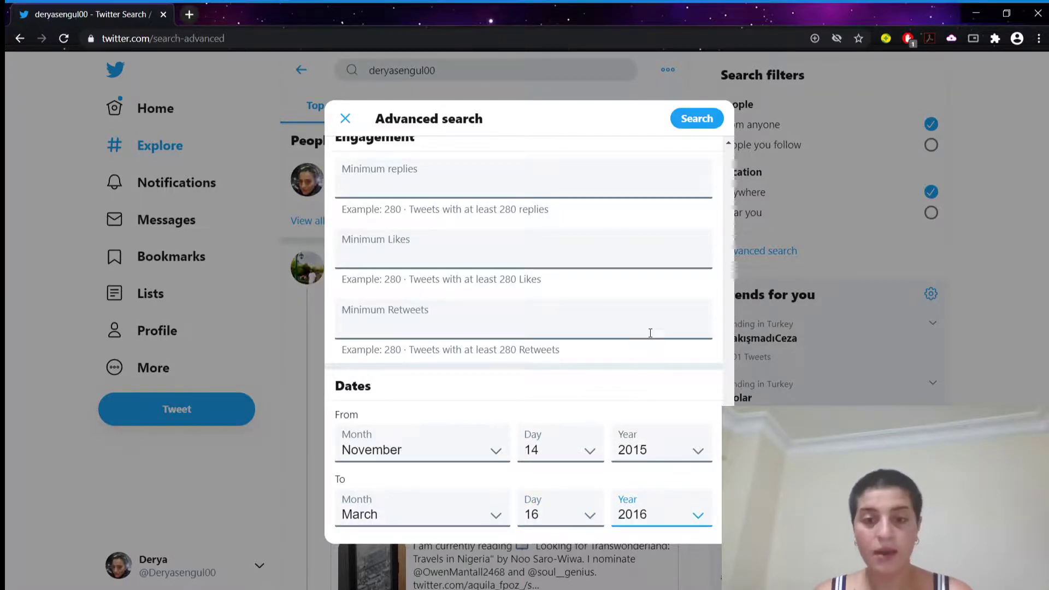
scroll(481, 276, up, 10)
scroll(481, 276, up, 2)
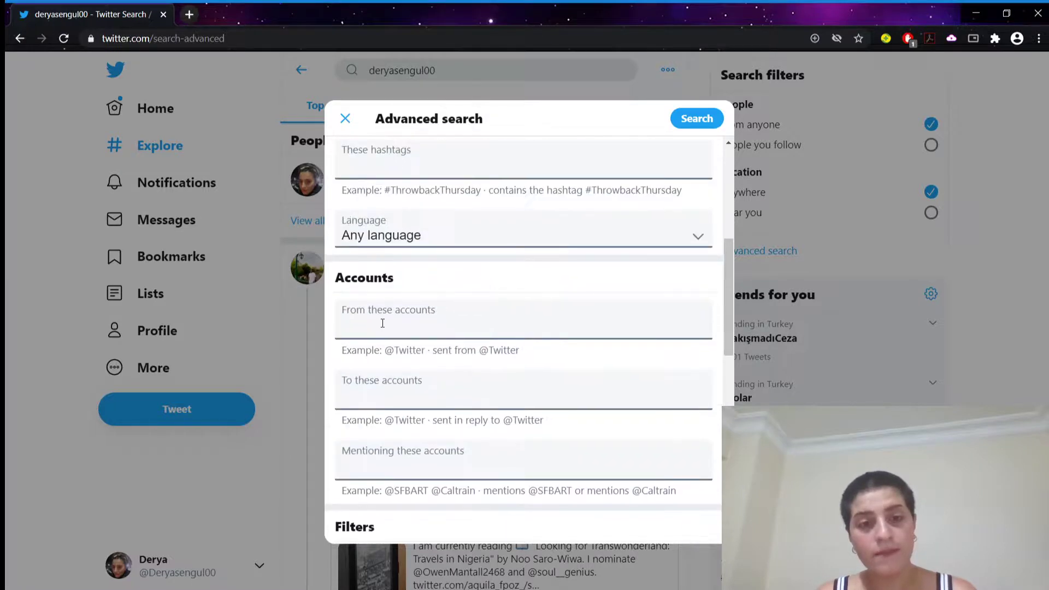
click(382, 325)
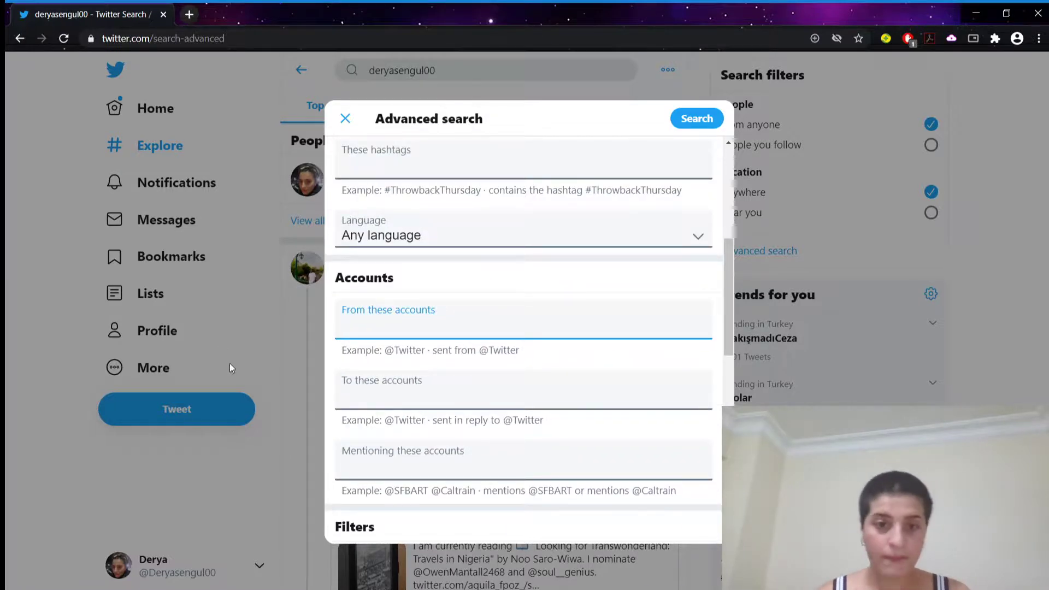
scroll(501, 345, down, 12)
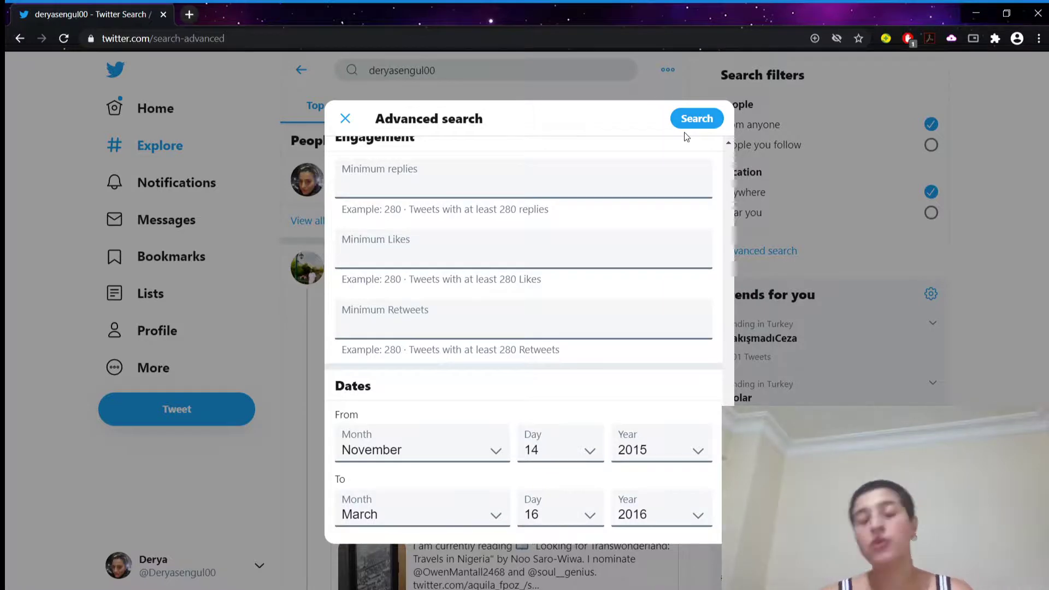
scroll(620, 253, up, 7)
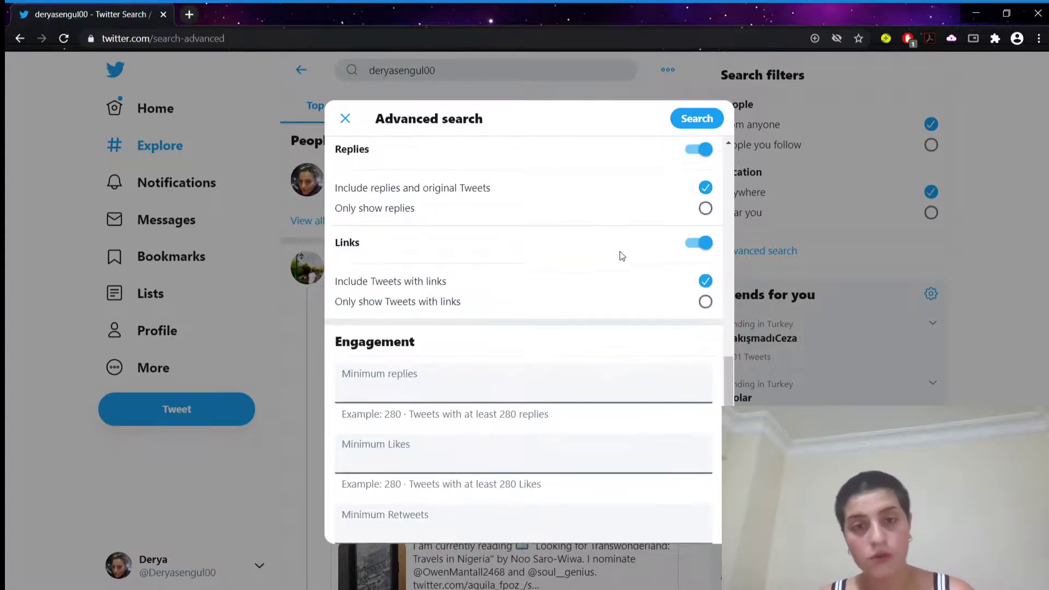
scroll(605, 431, down, 7)
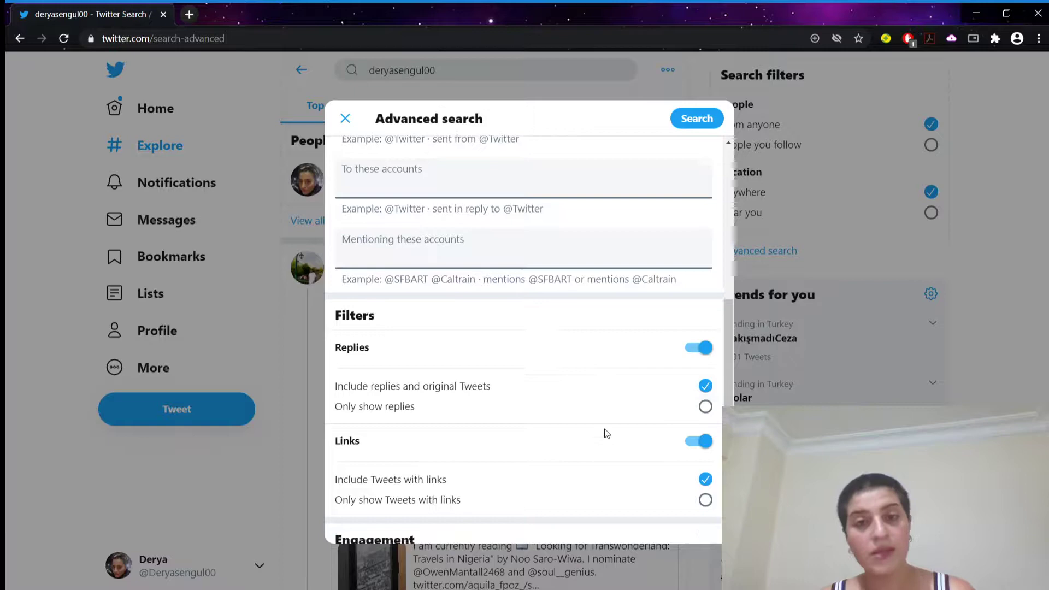
scroll(576, 346, up, 5)
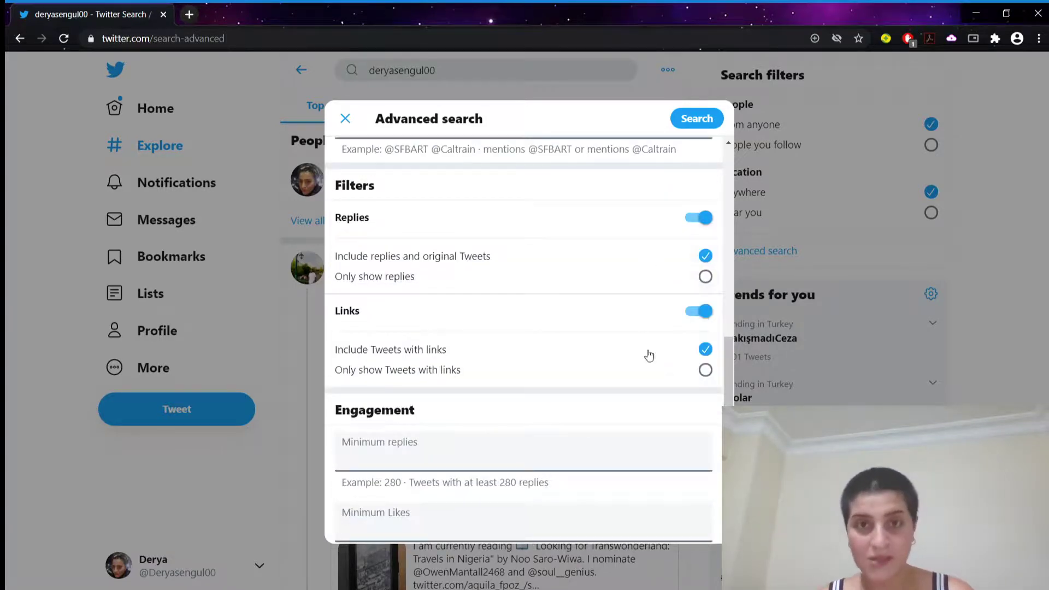
scroll(650, 393, down, 5)
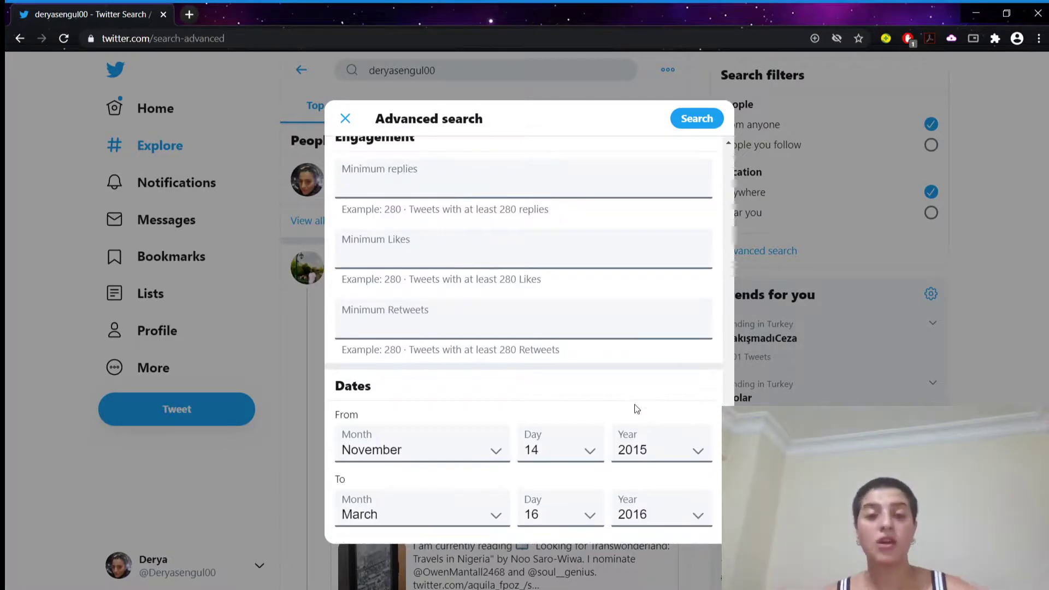